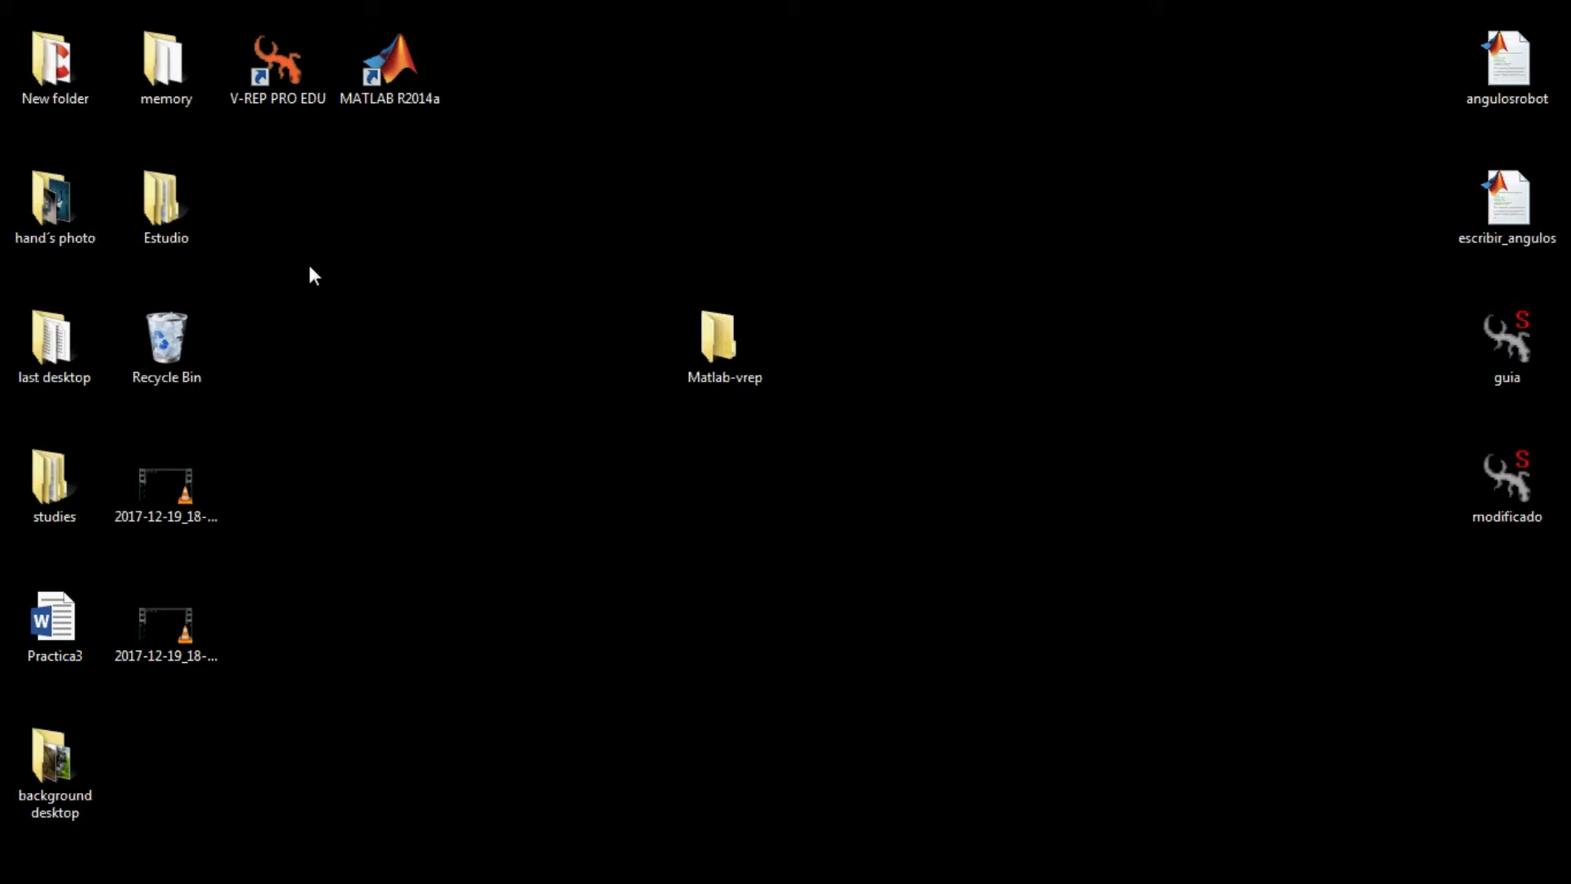
Step: Browse drive C: in a maximized file explorer to the Program Files\V-REP3\V-REP_PRO_EDU folder
key("super+e")
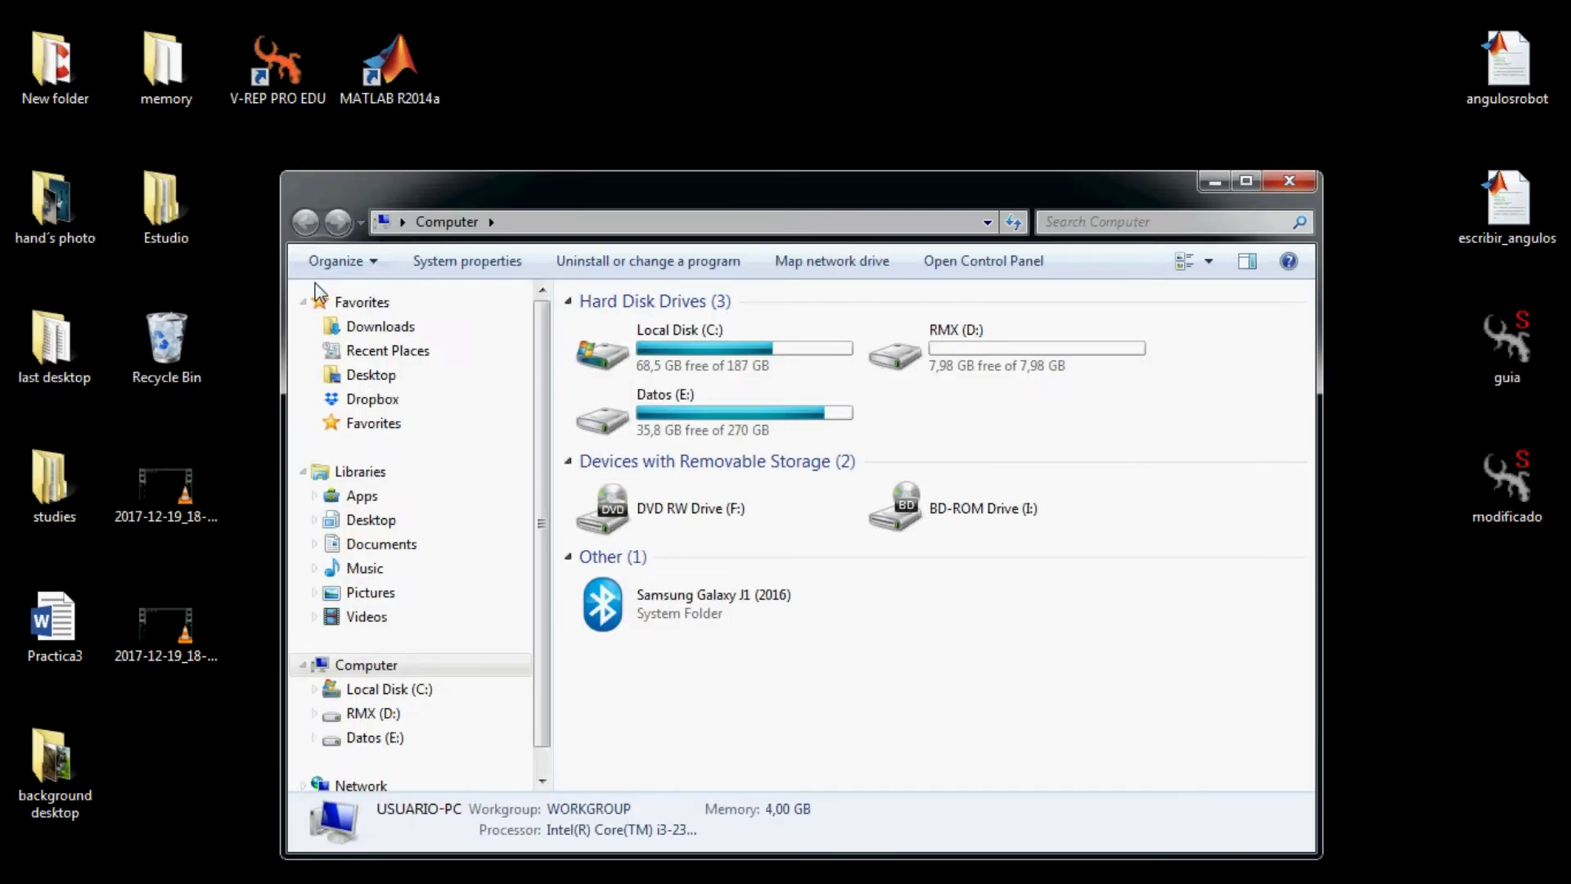
left_click(1249, 179)
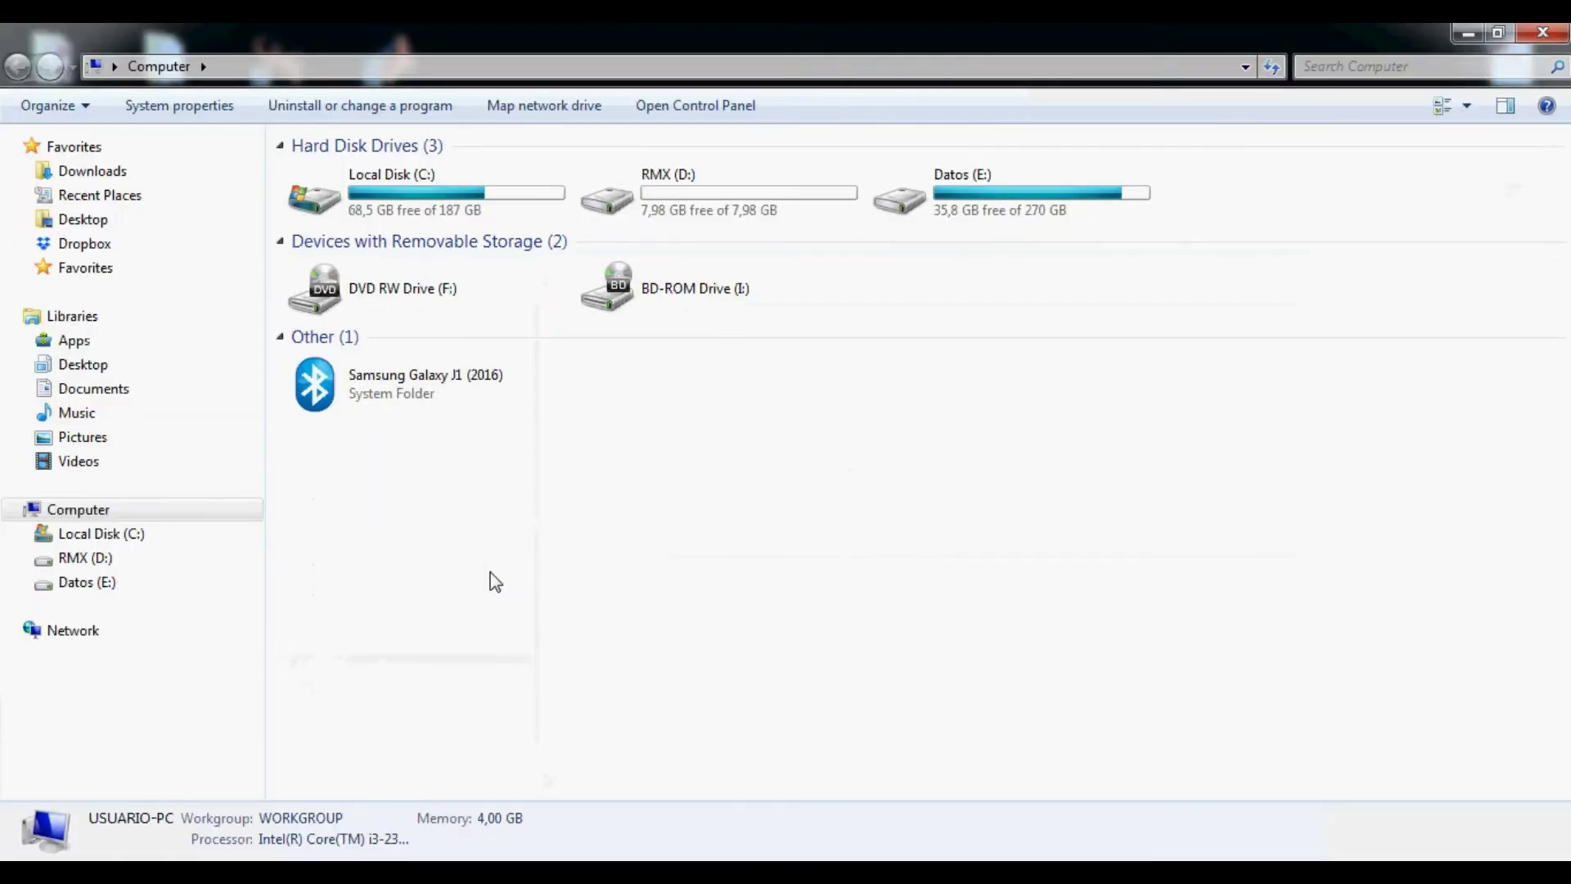
left_click(123, 537)
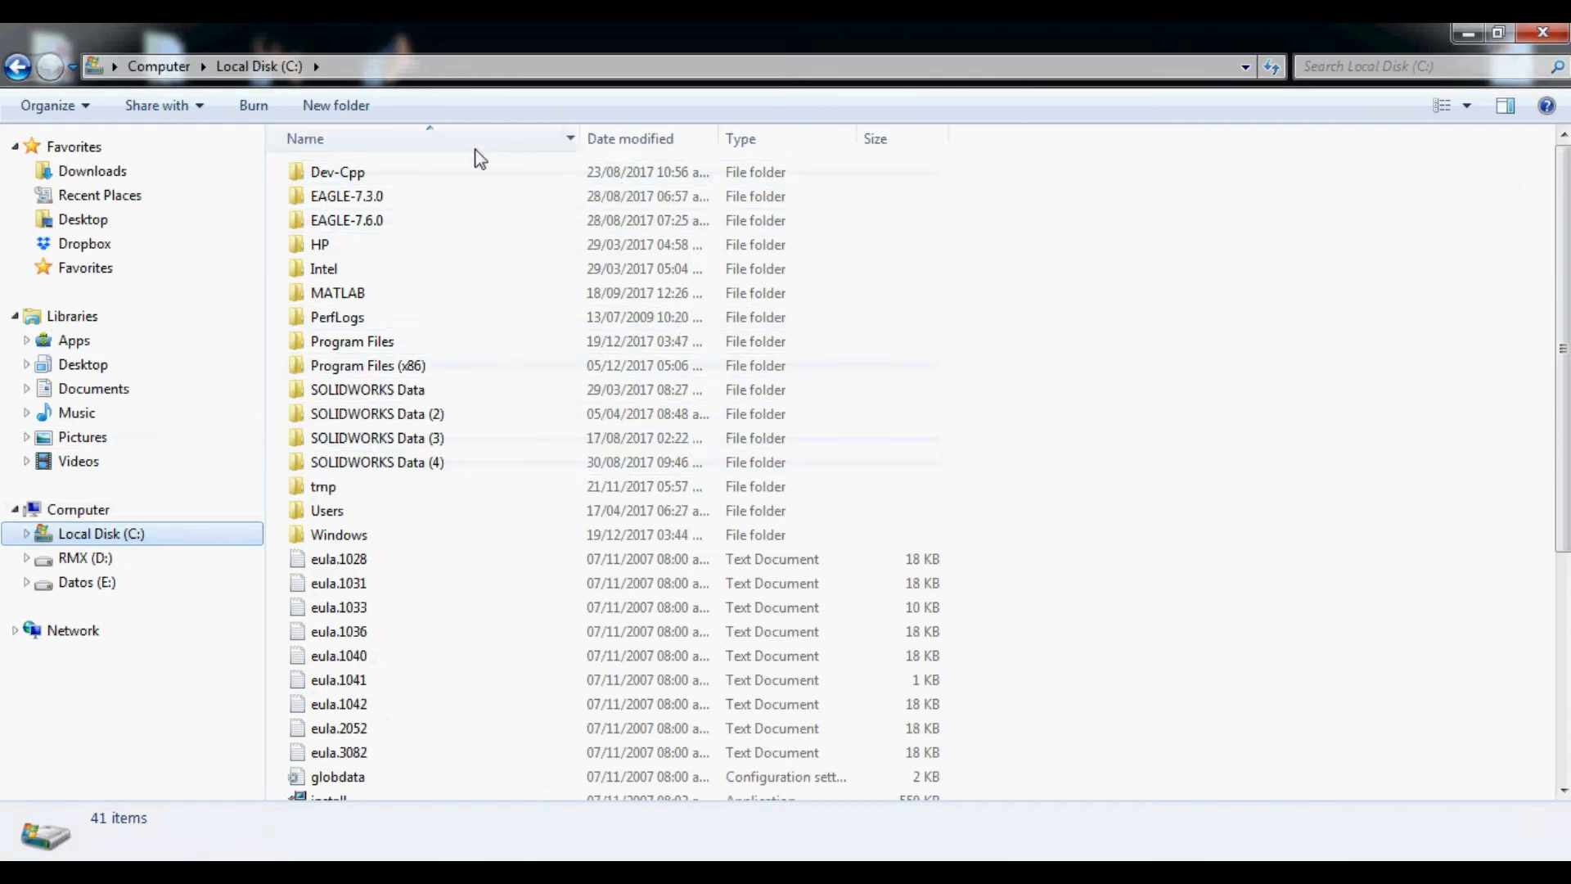
double_click(402, 342)
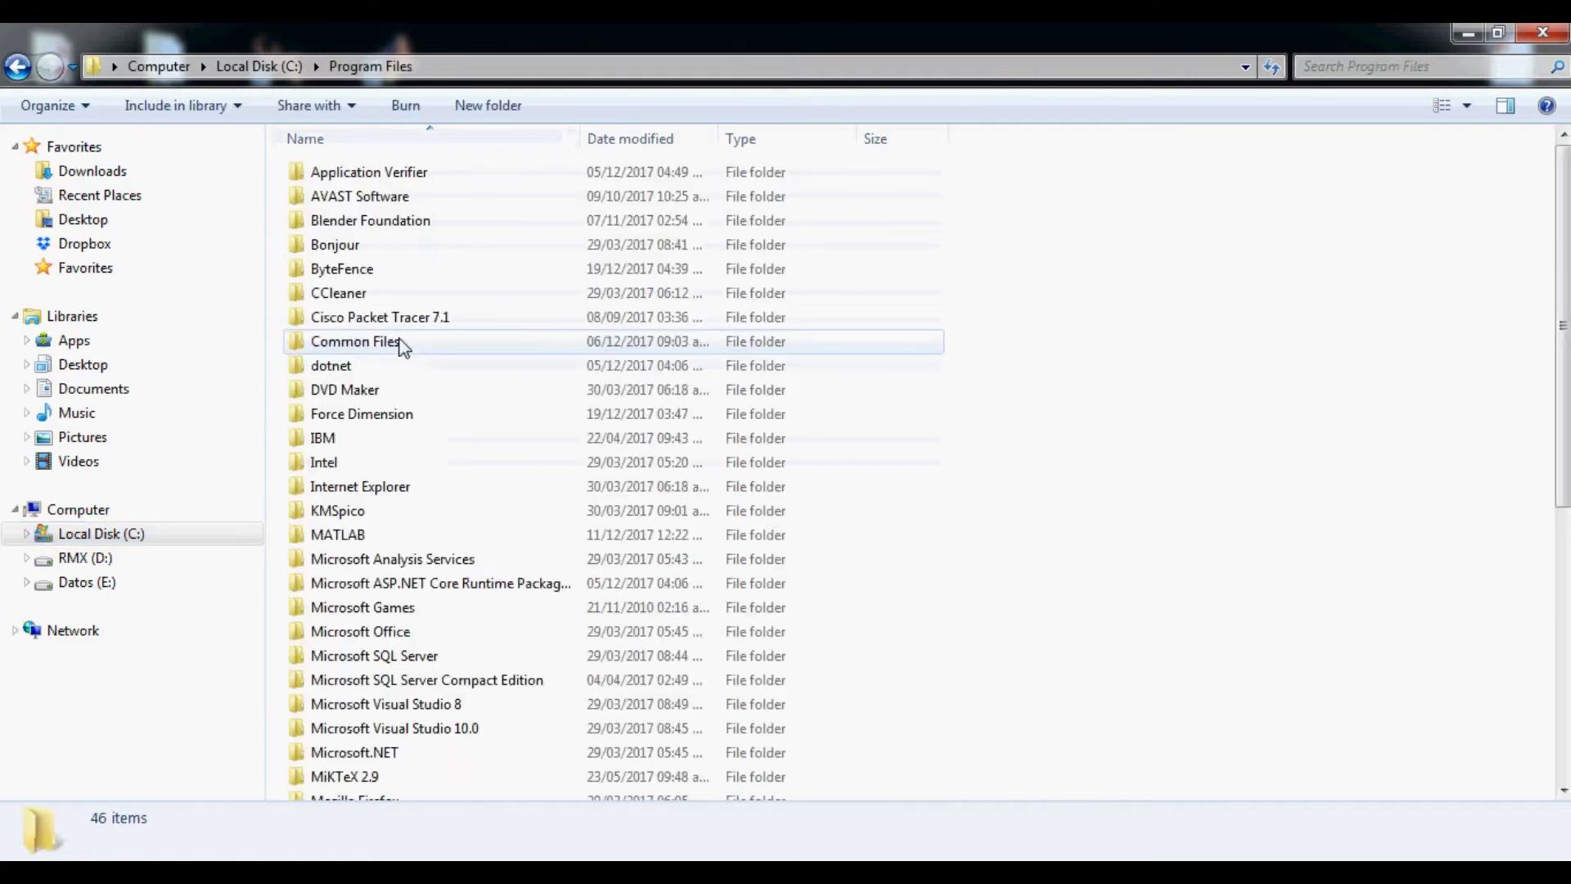
key("v")
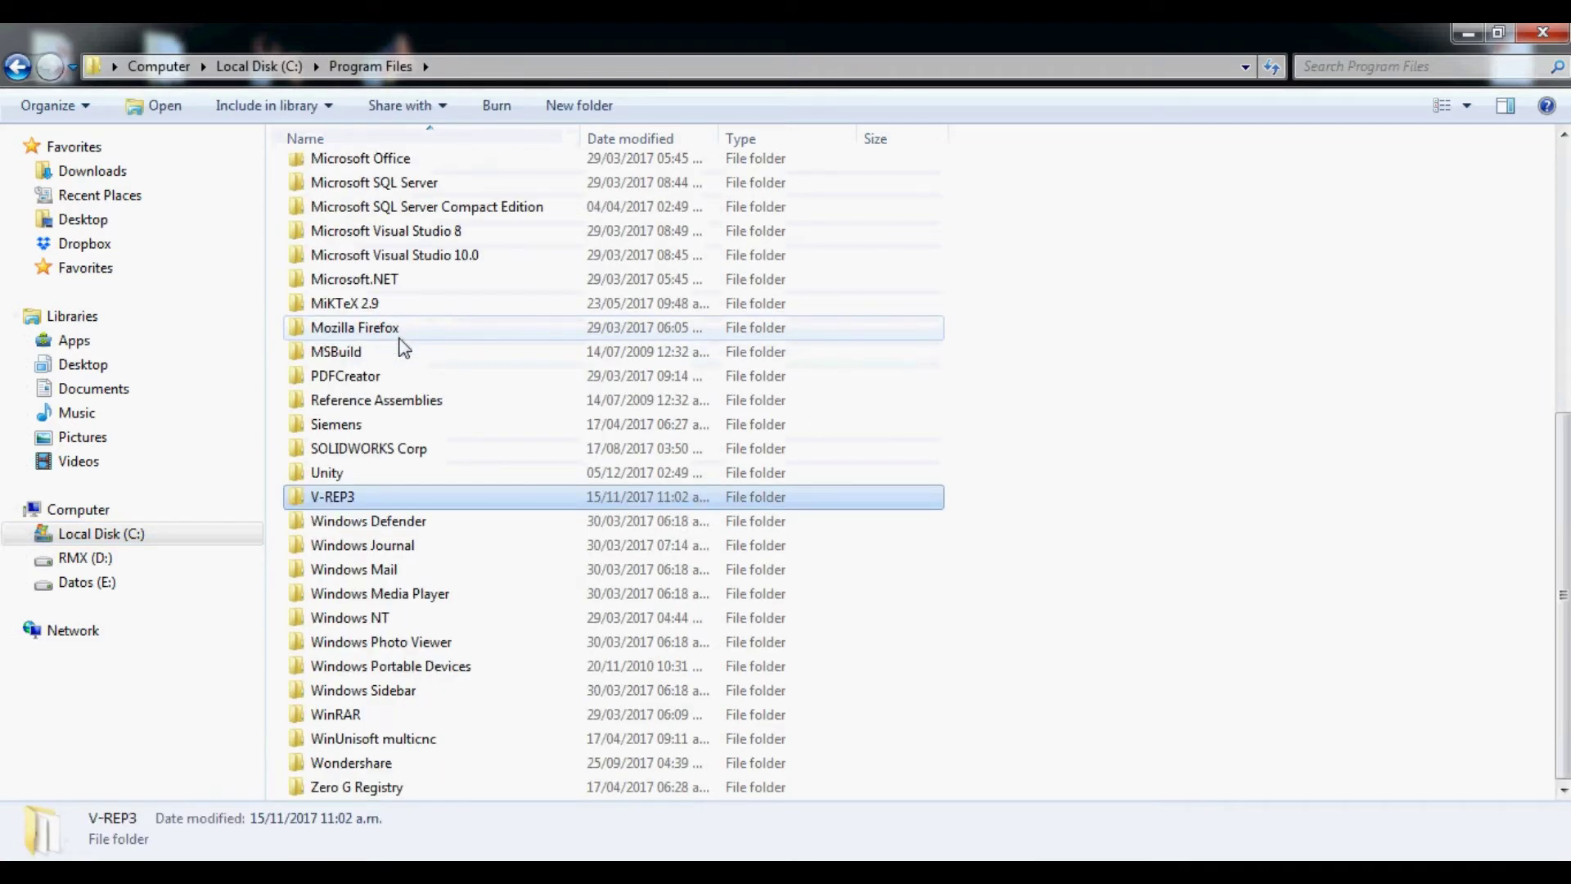
key("Return")
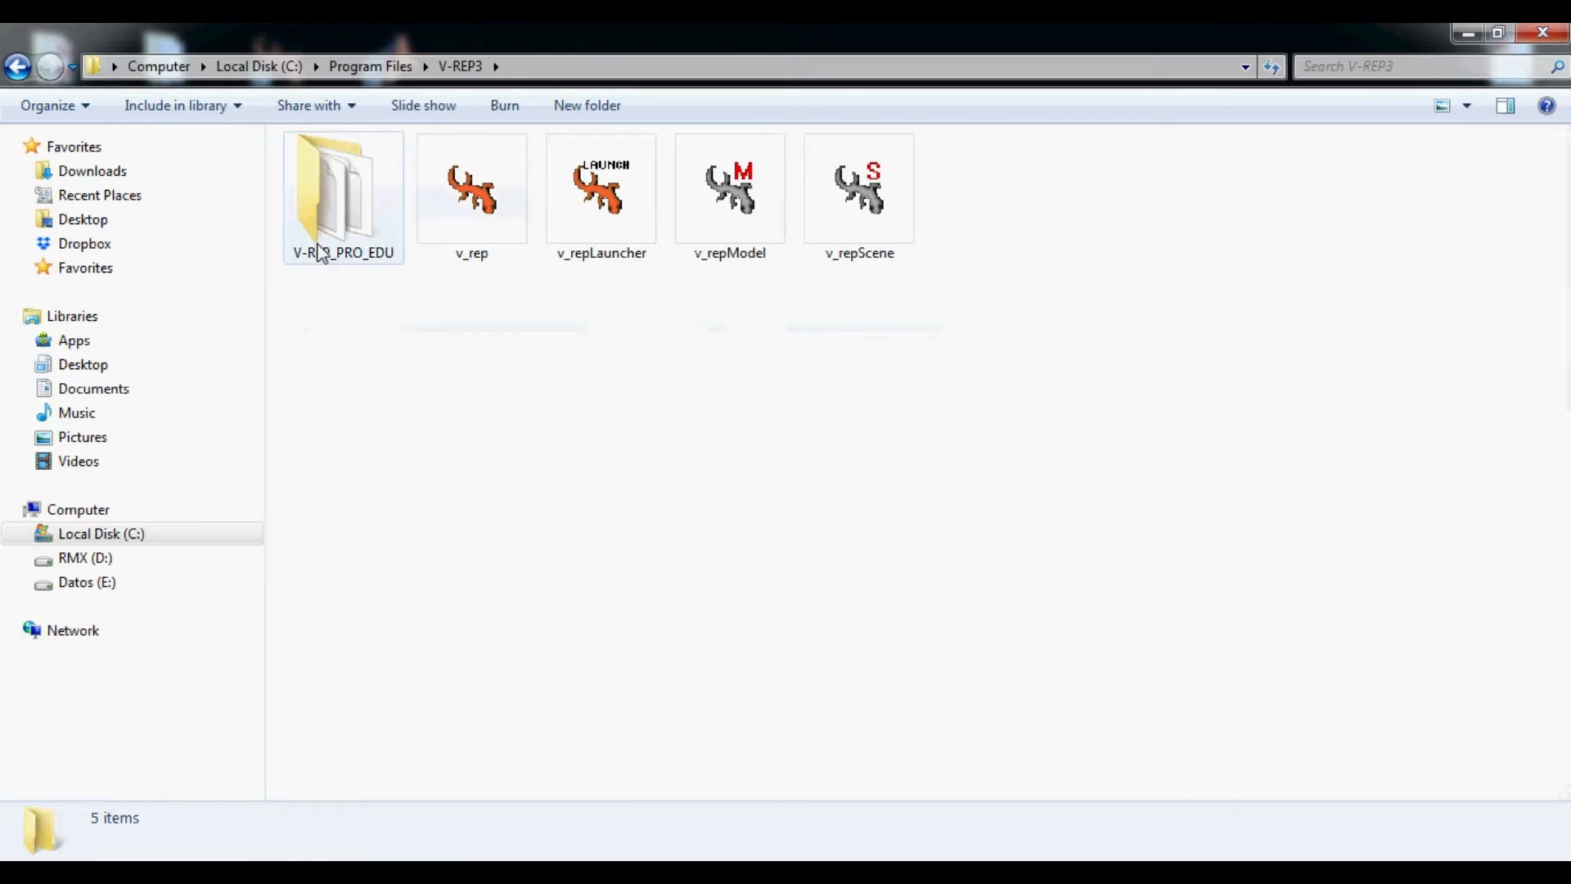
double_click(337, 196)
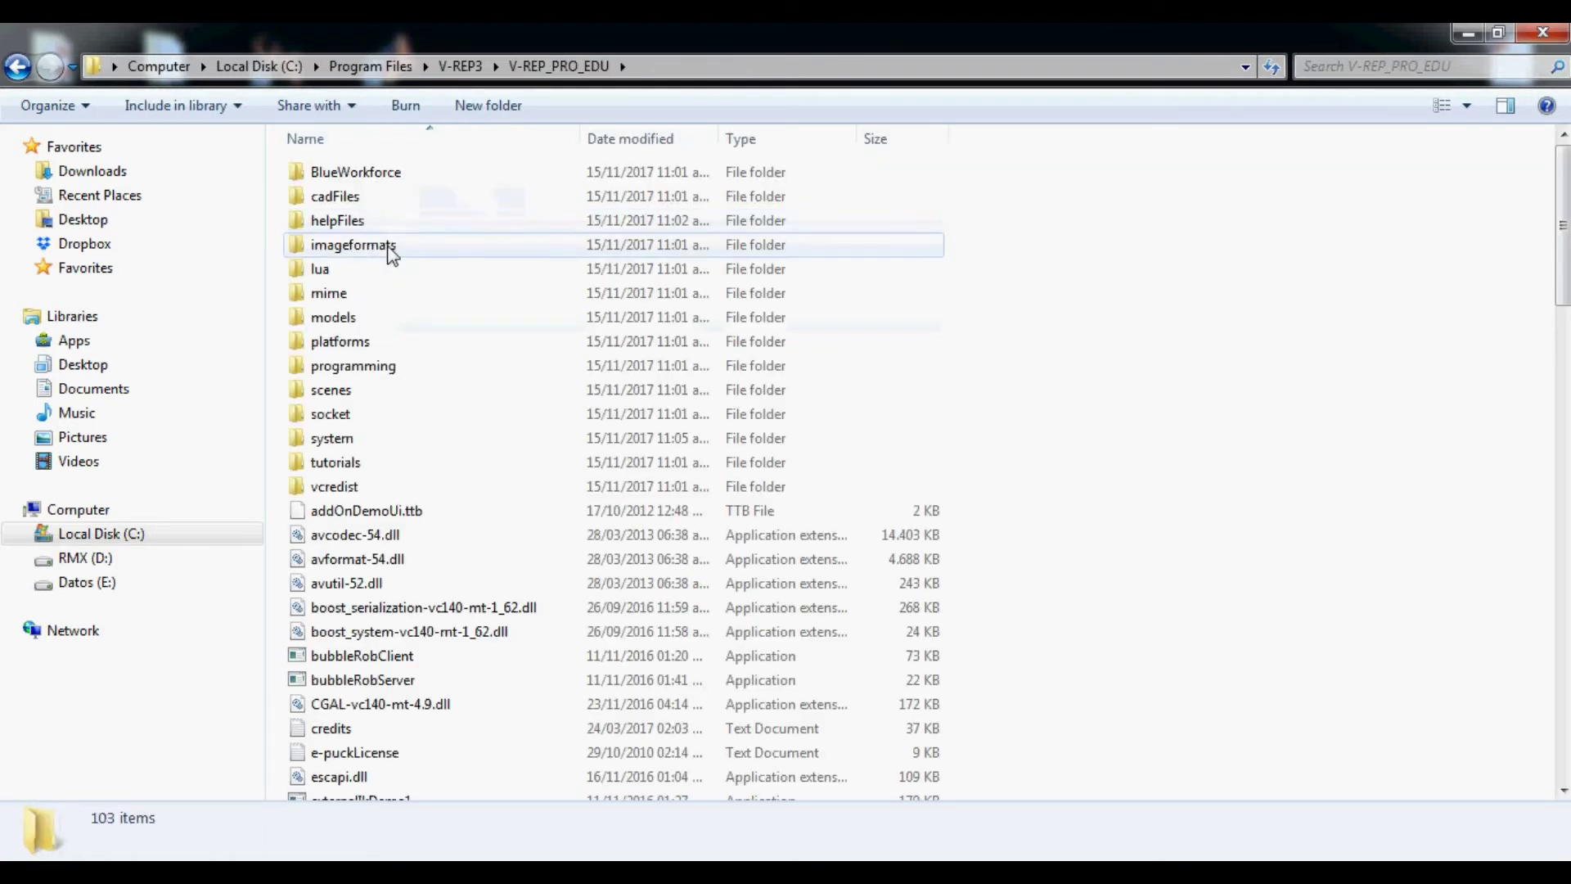
Step: Open the 64-bit remote API library folder at programming\remoteApiBindings\lib\lib\64Bit
double_click(388, 375)
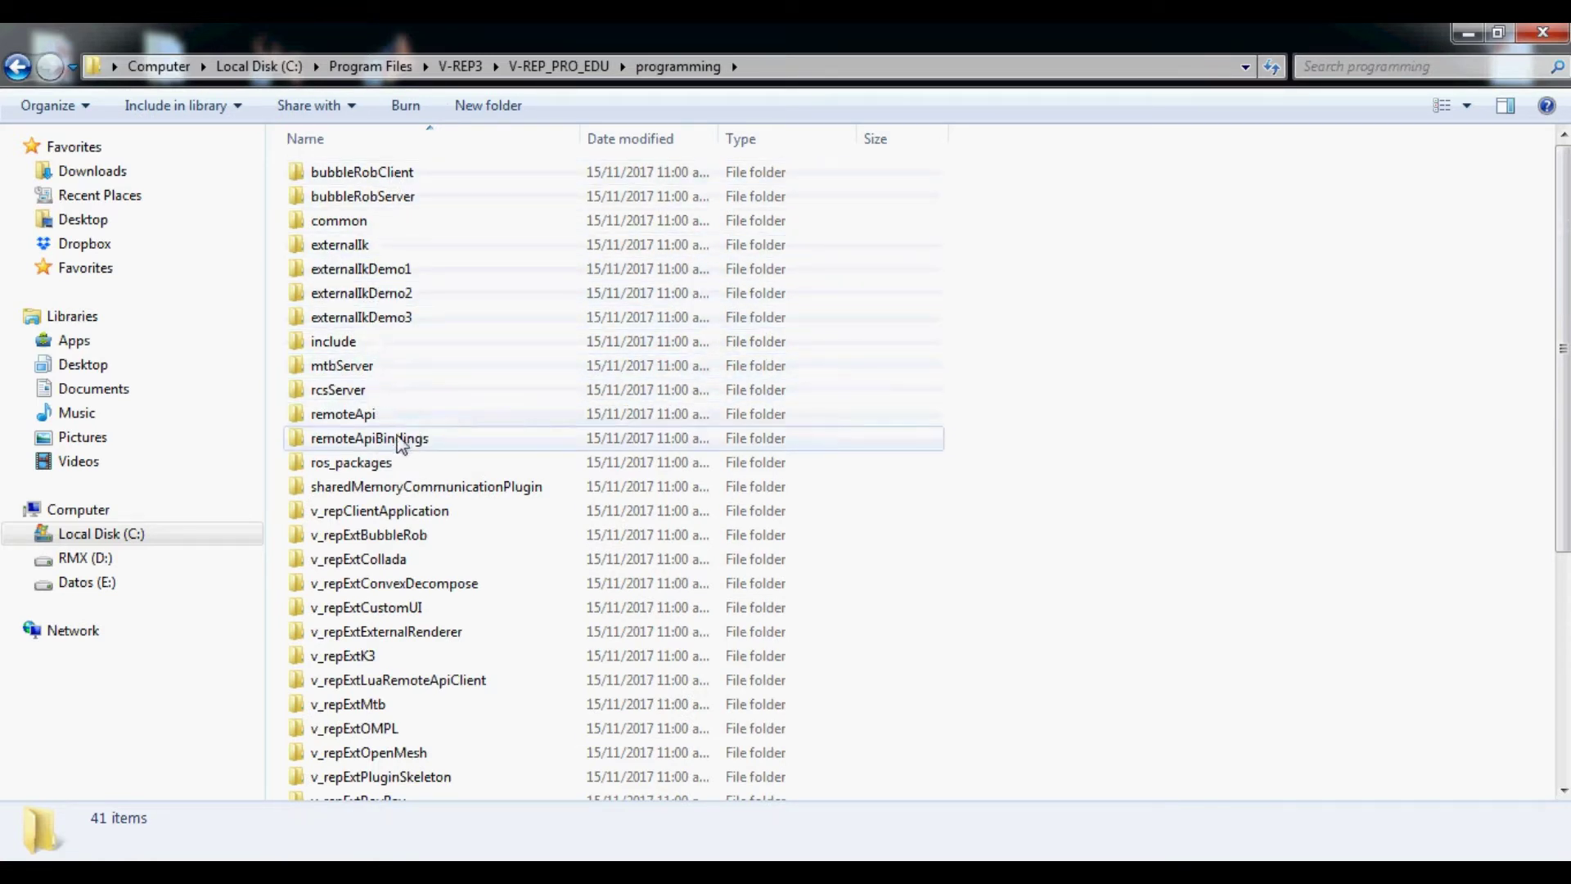
mouse_move(384, 445)
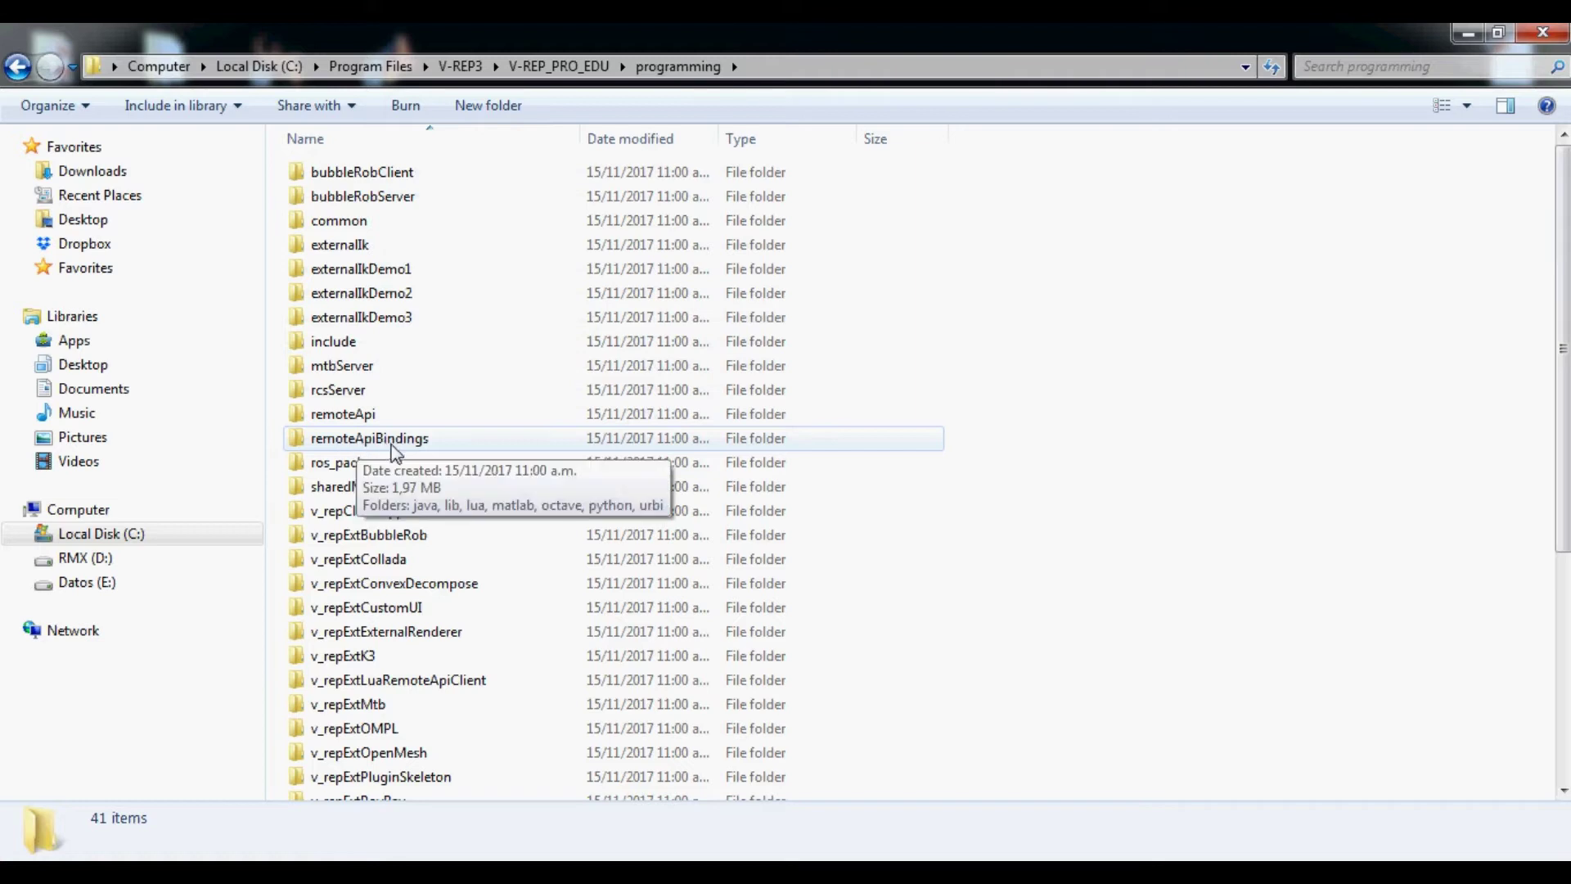
double_click(373, 446)
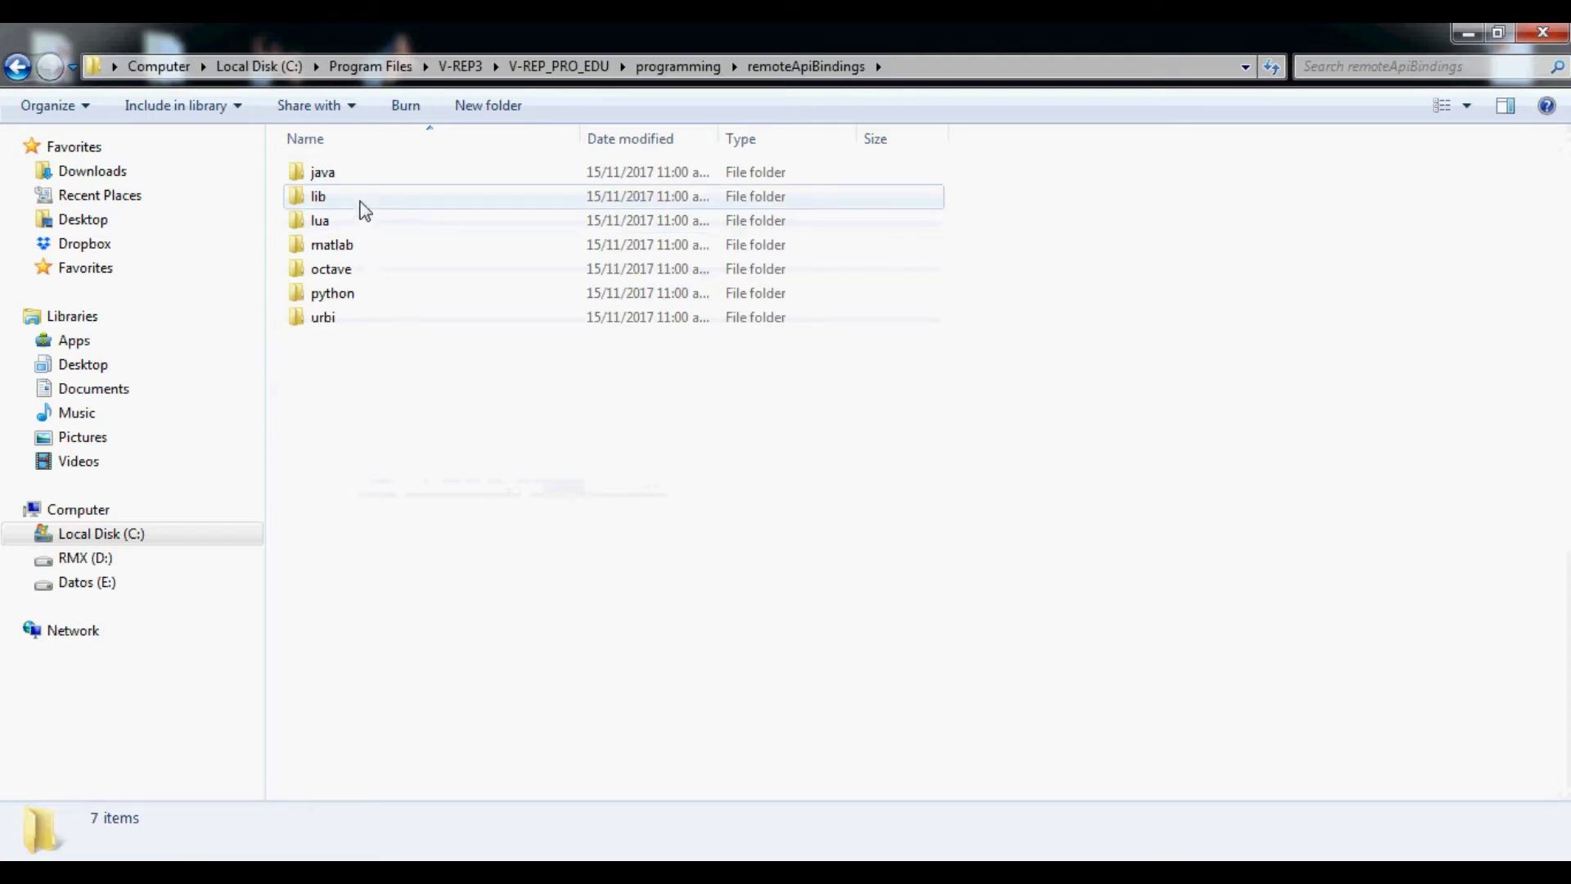
double_click(330, 200)
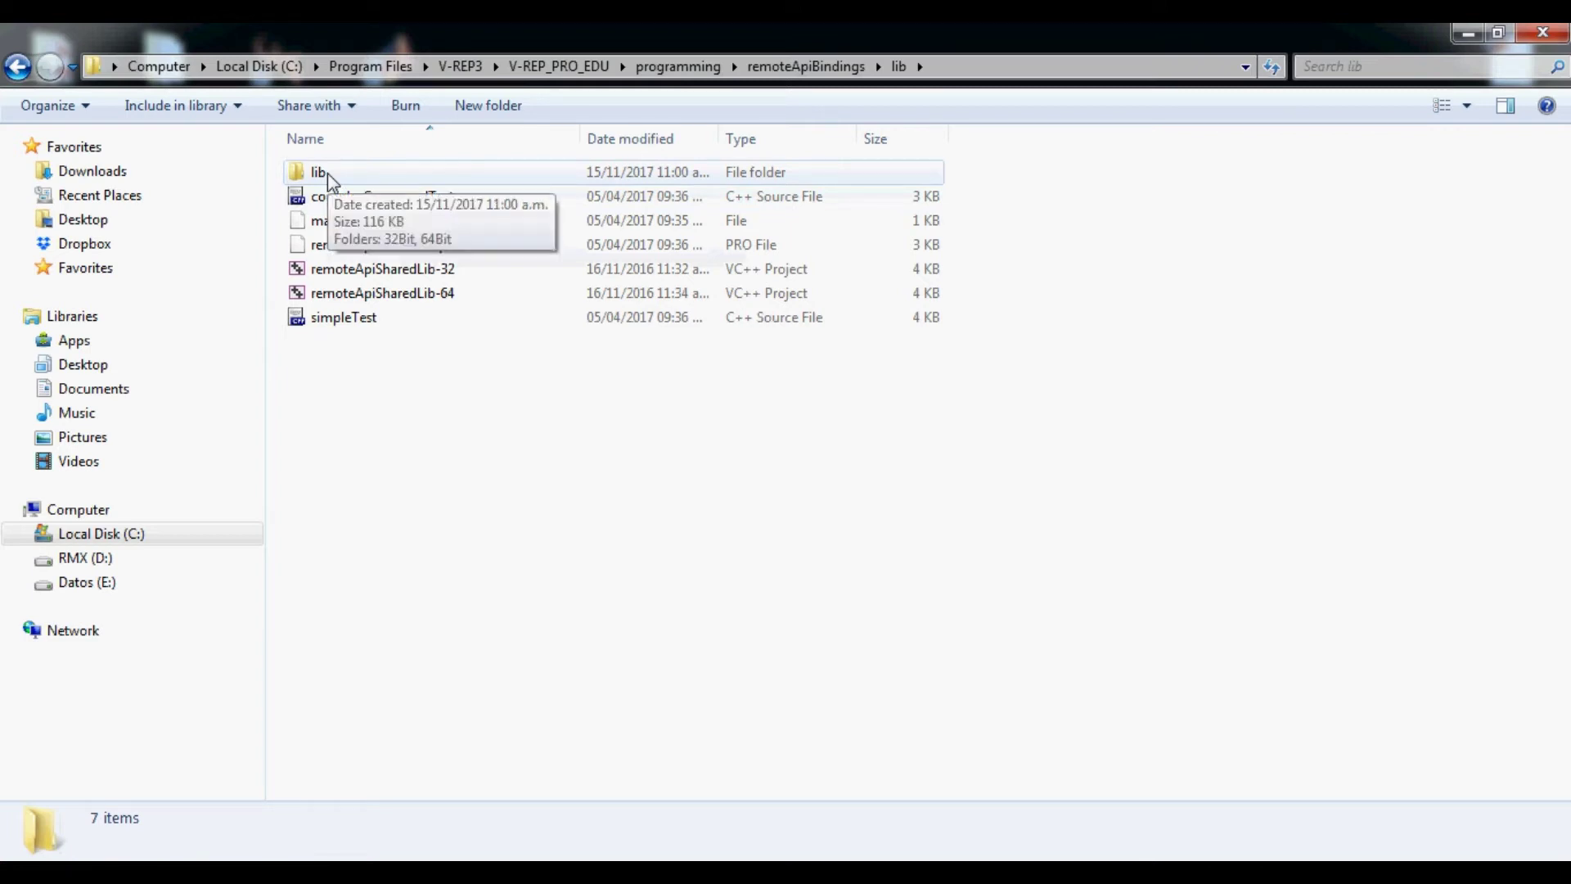
double_click(340, 176)
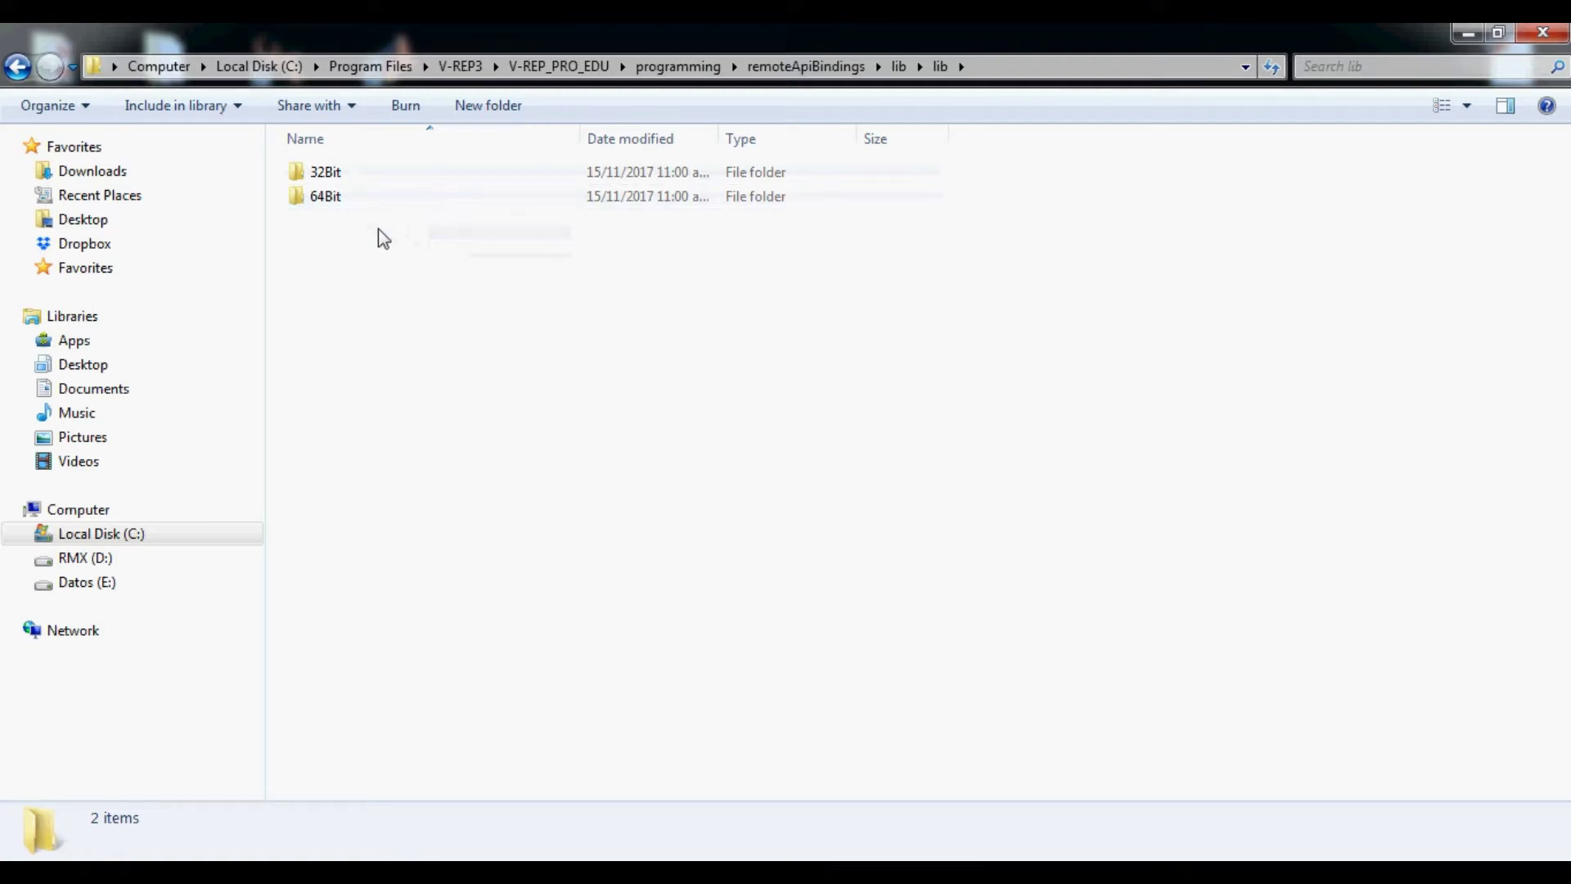
double_click(350, 199)
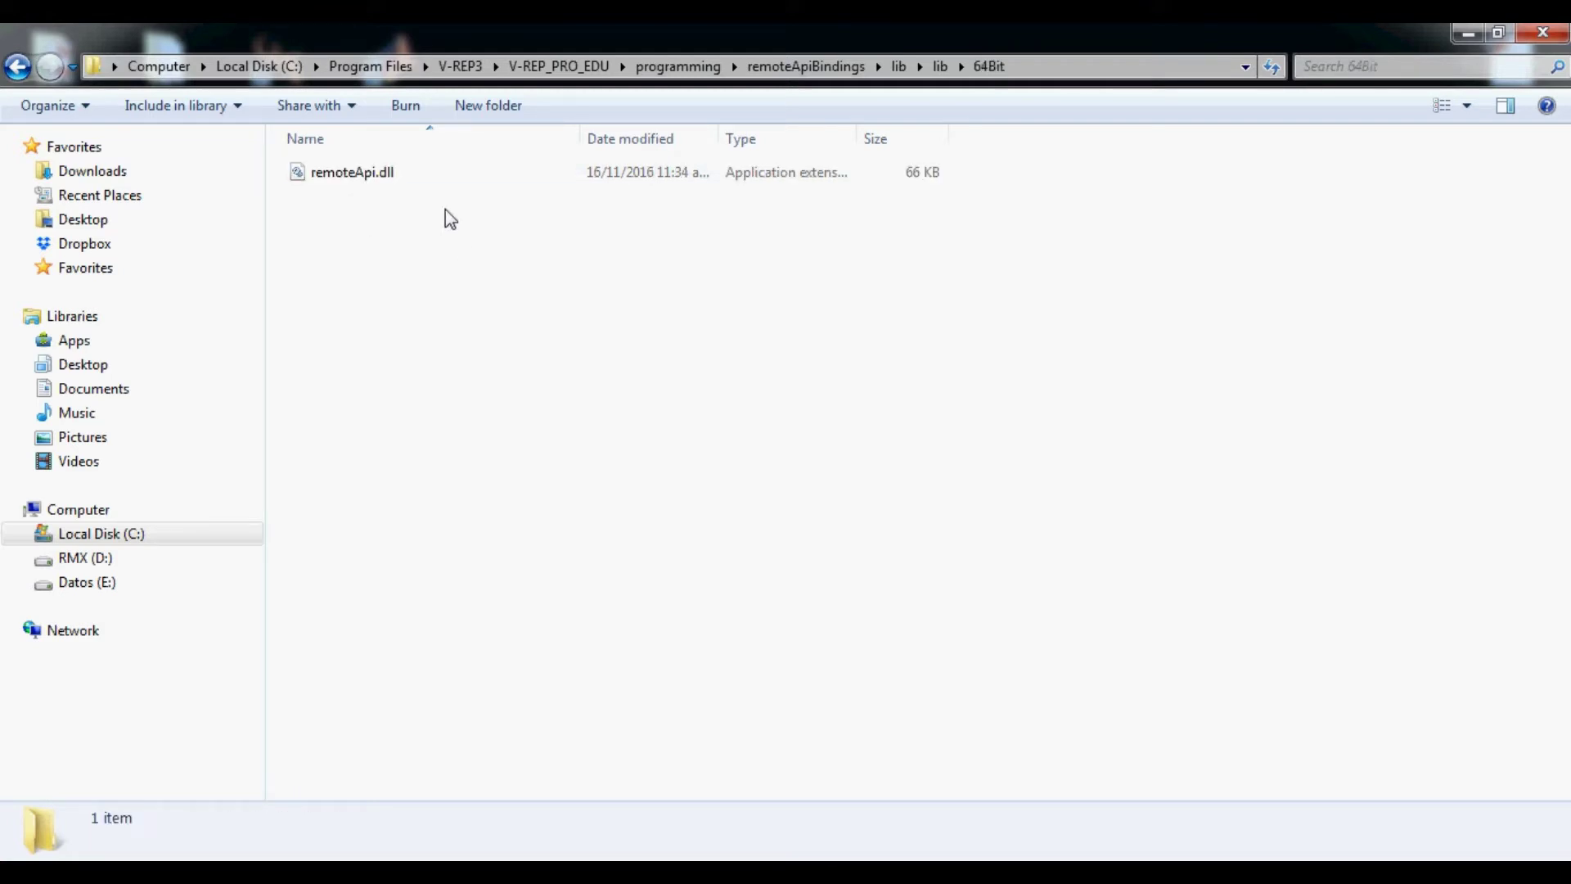
Step: Copy remoteApi.dll from the 64Bit folder into the Matlab-vrep folder on the desktop
left_click(370, 186)
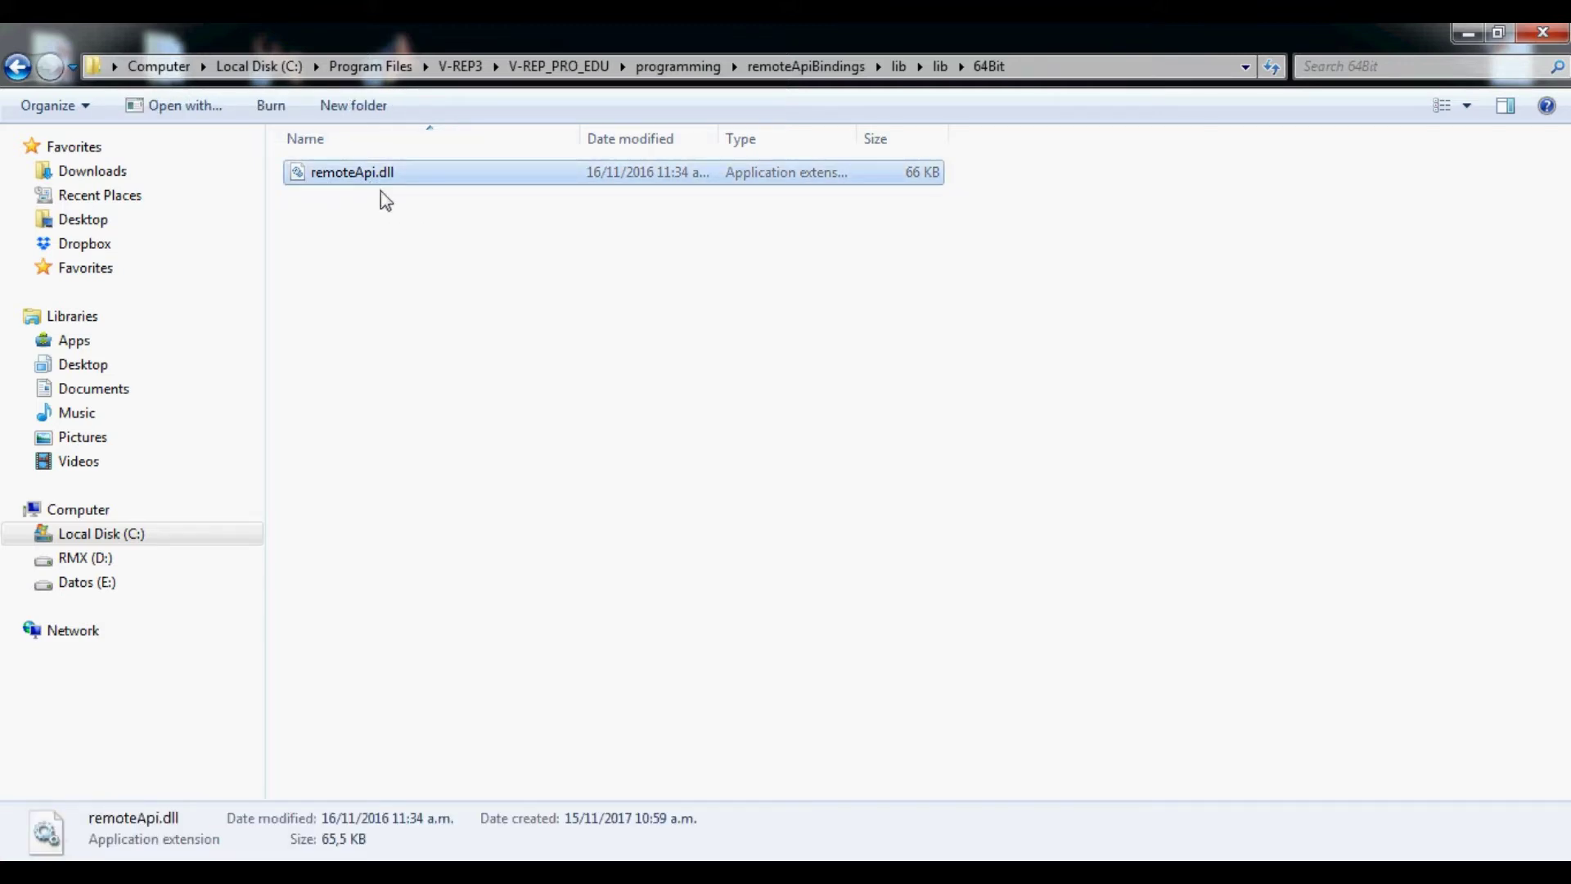
left_click(1469, 33)
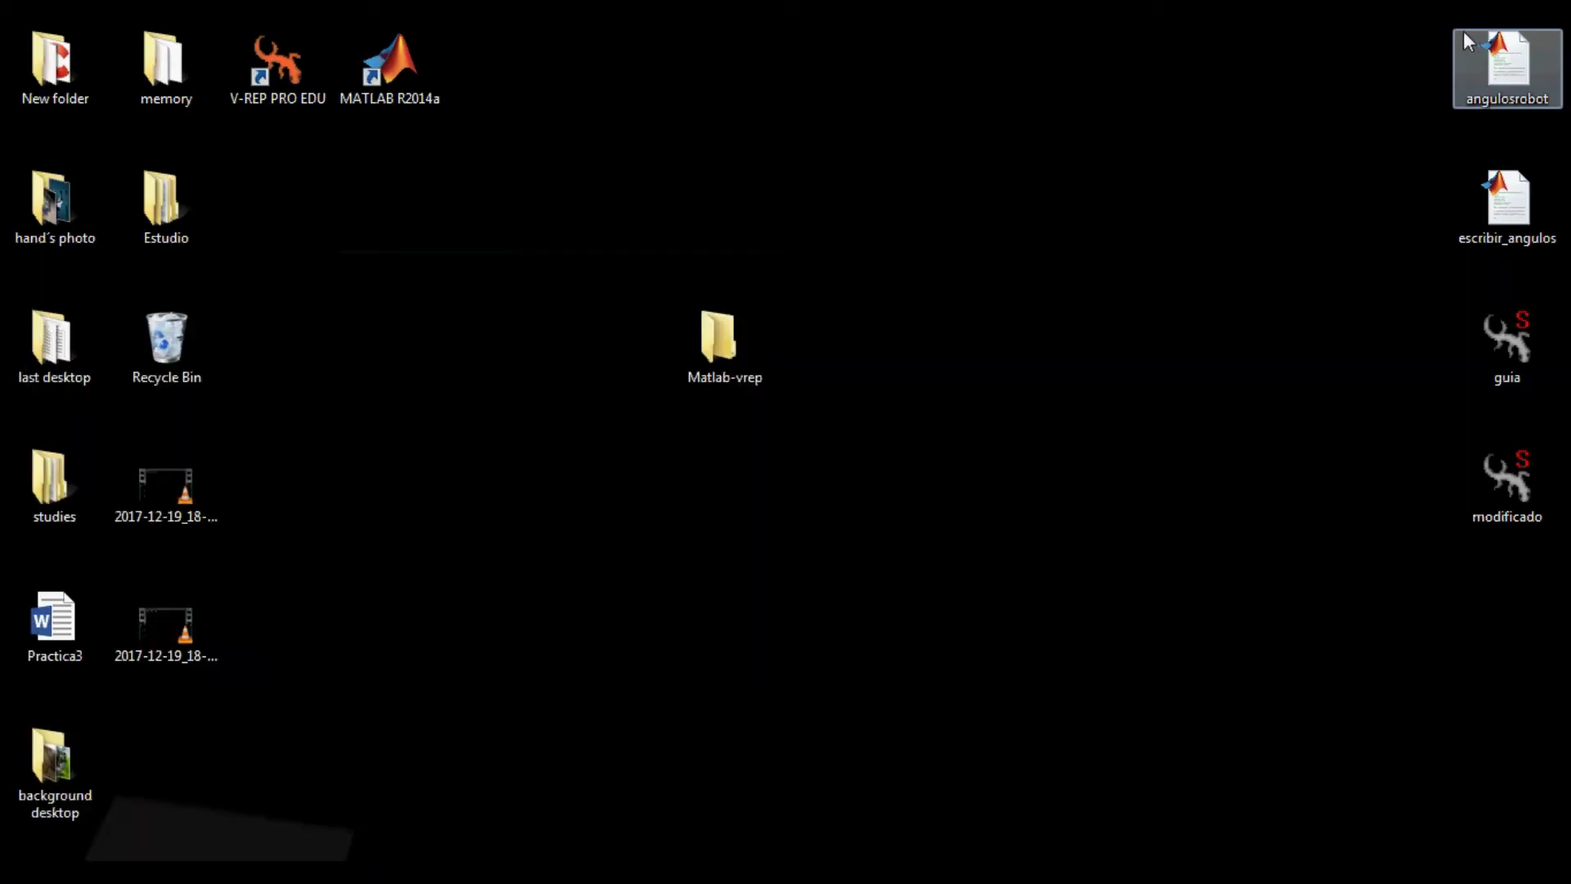
double_click(730, 345)
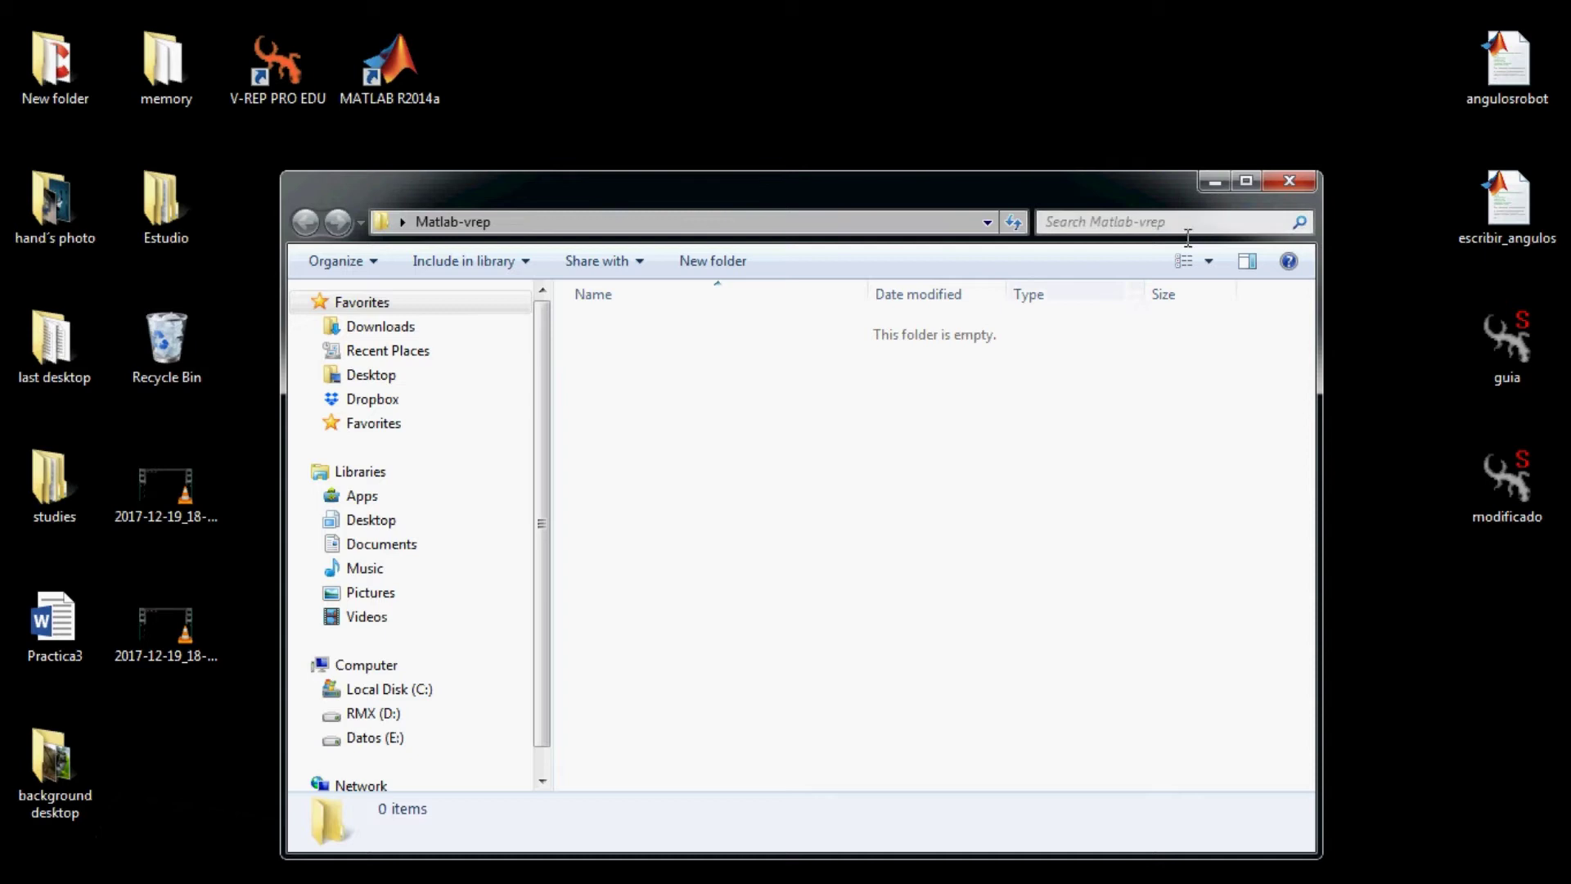
key("ctrl+v")
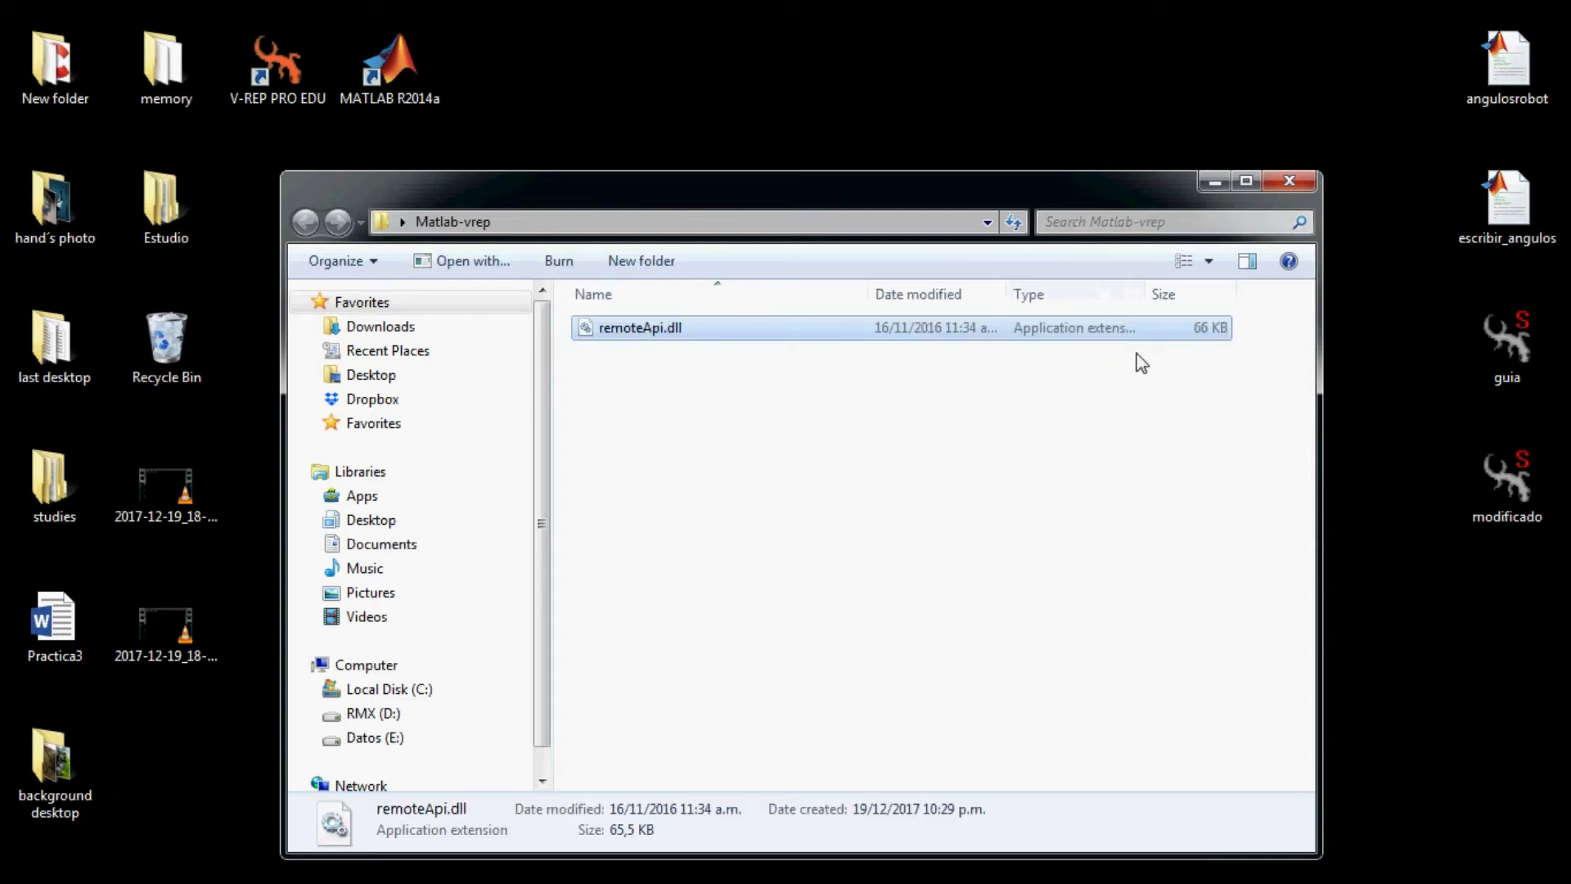
left_click(1206, 193)
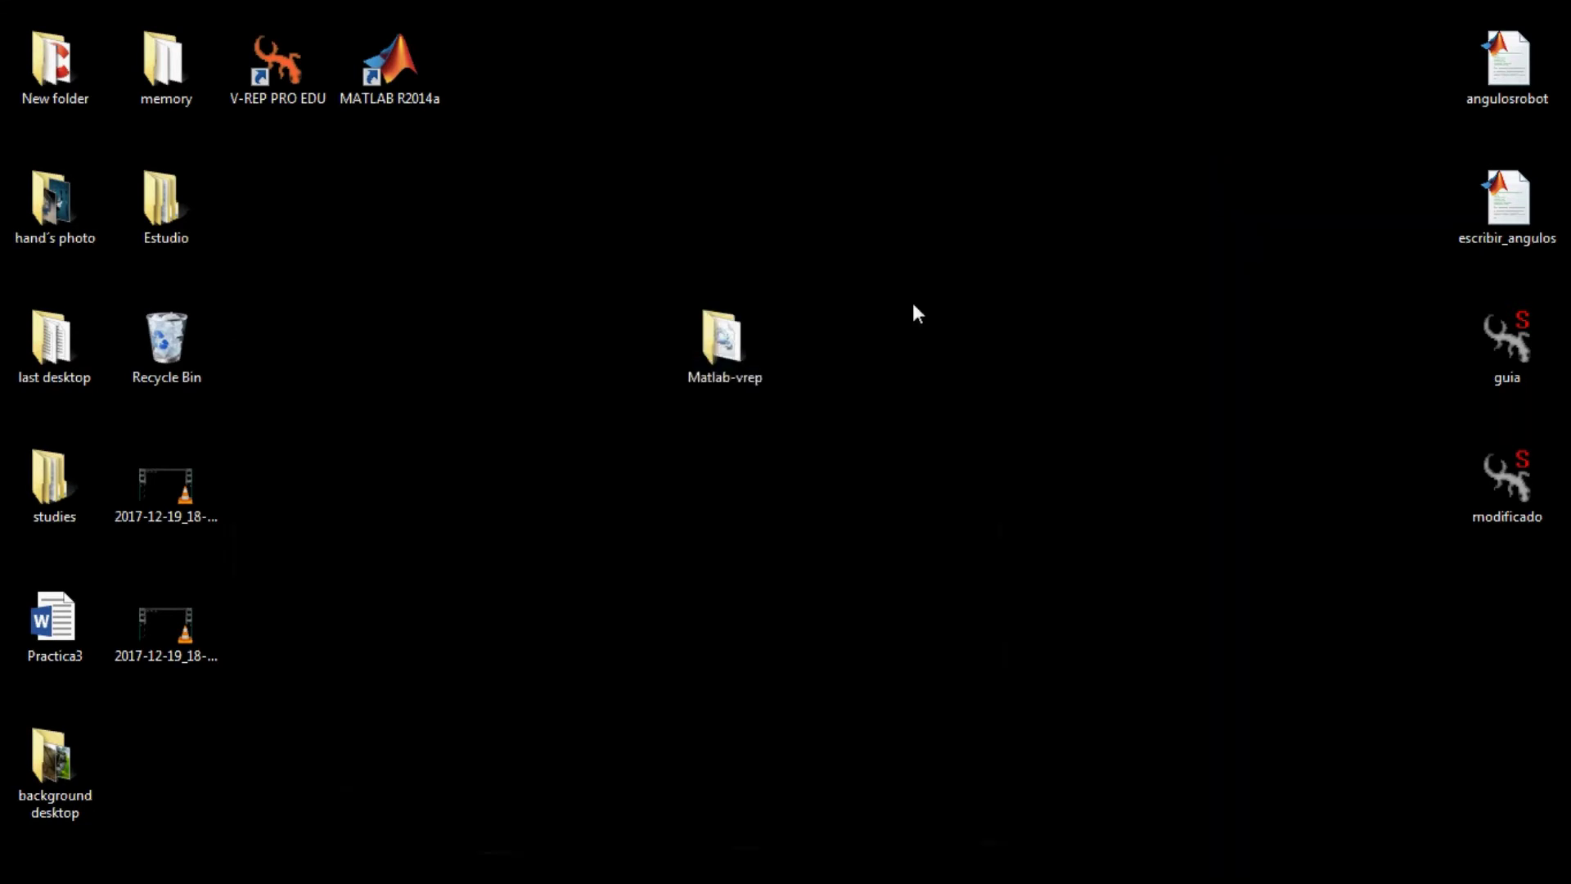
left_click(748, 381)
Step: Return to the 64Bit folder window and go from there to remoteApiBindings\matlab\matlab
mouse_move(650, 879)
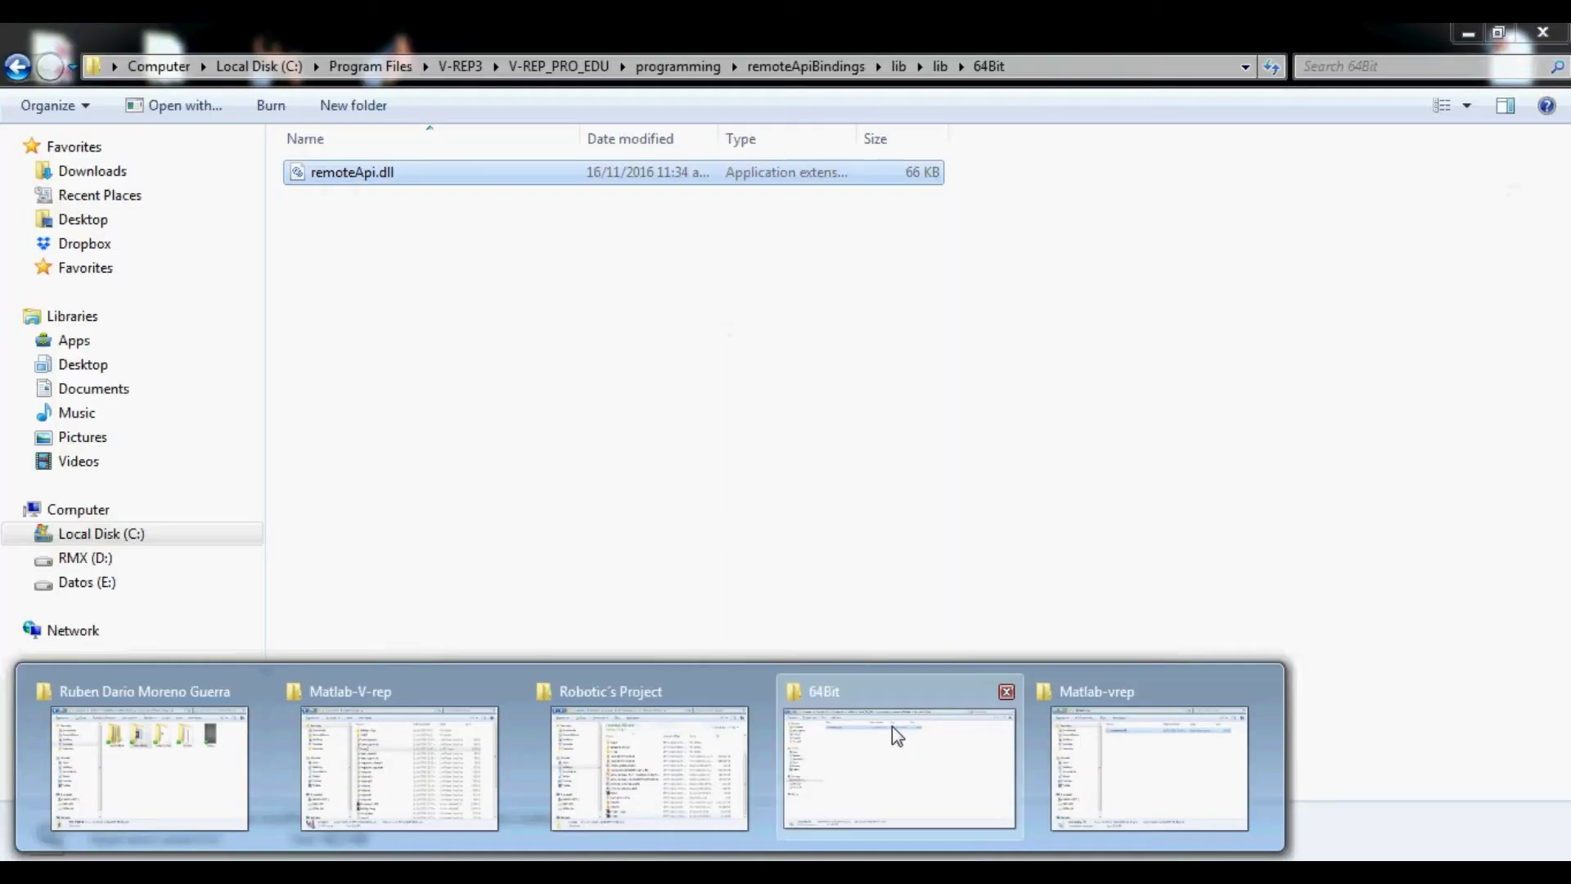
left_click(893, 727)
left_click(18, 67)
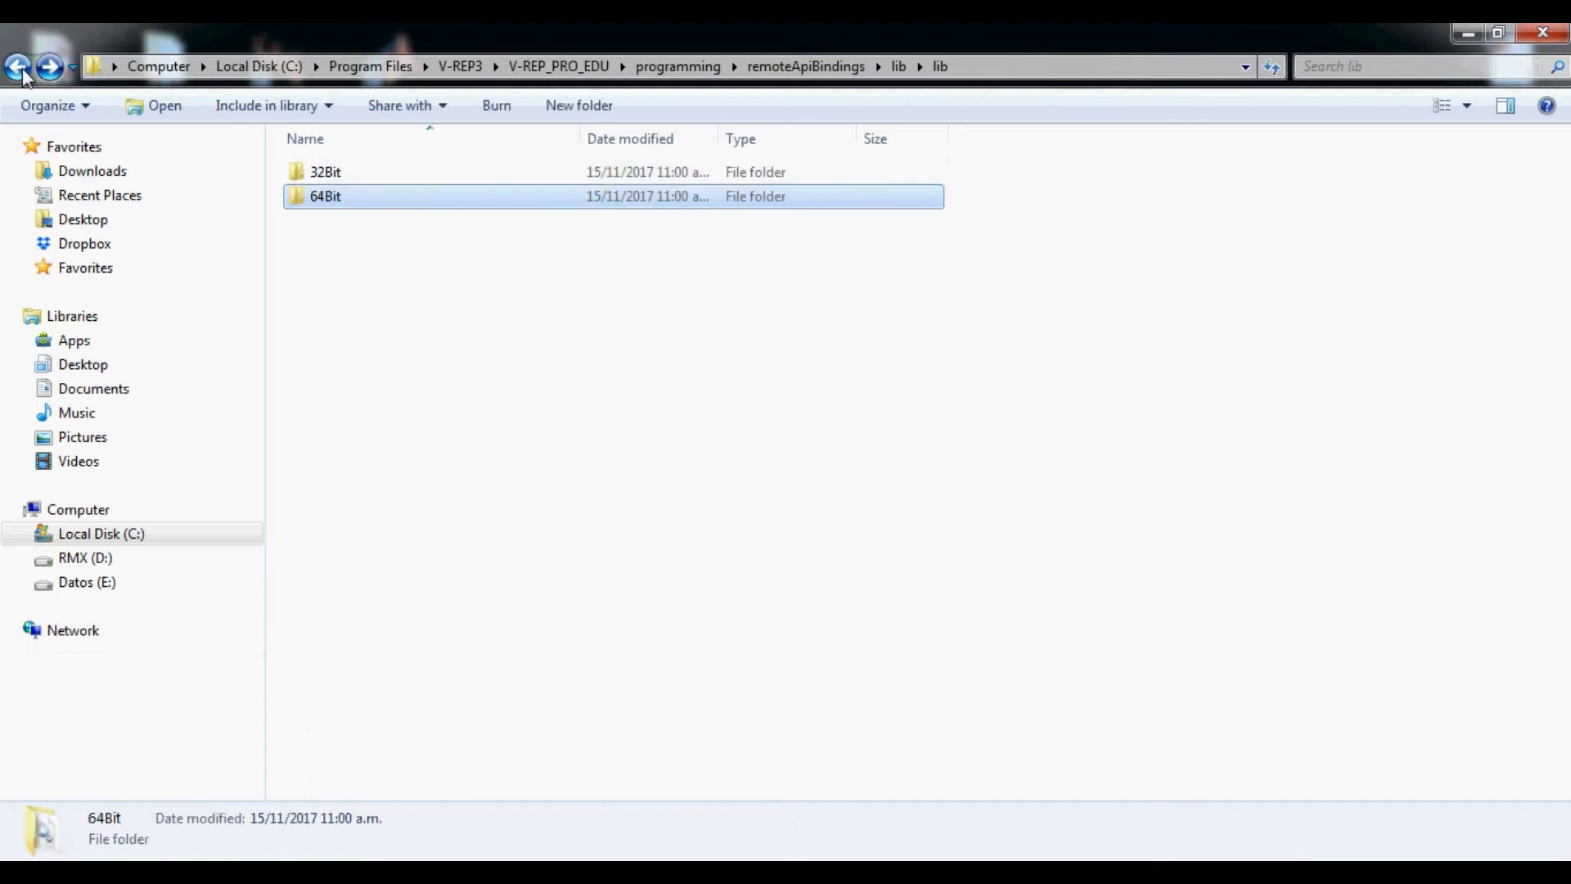
left_click(18, 67)
left_click(18, 67)
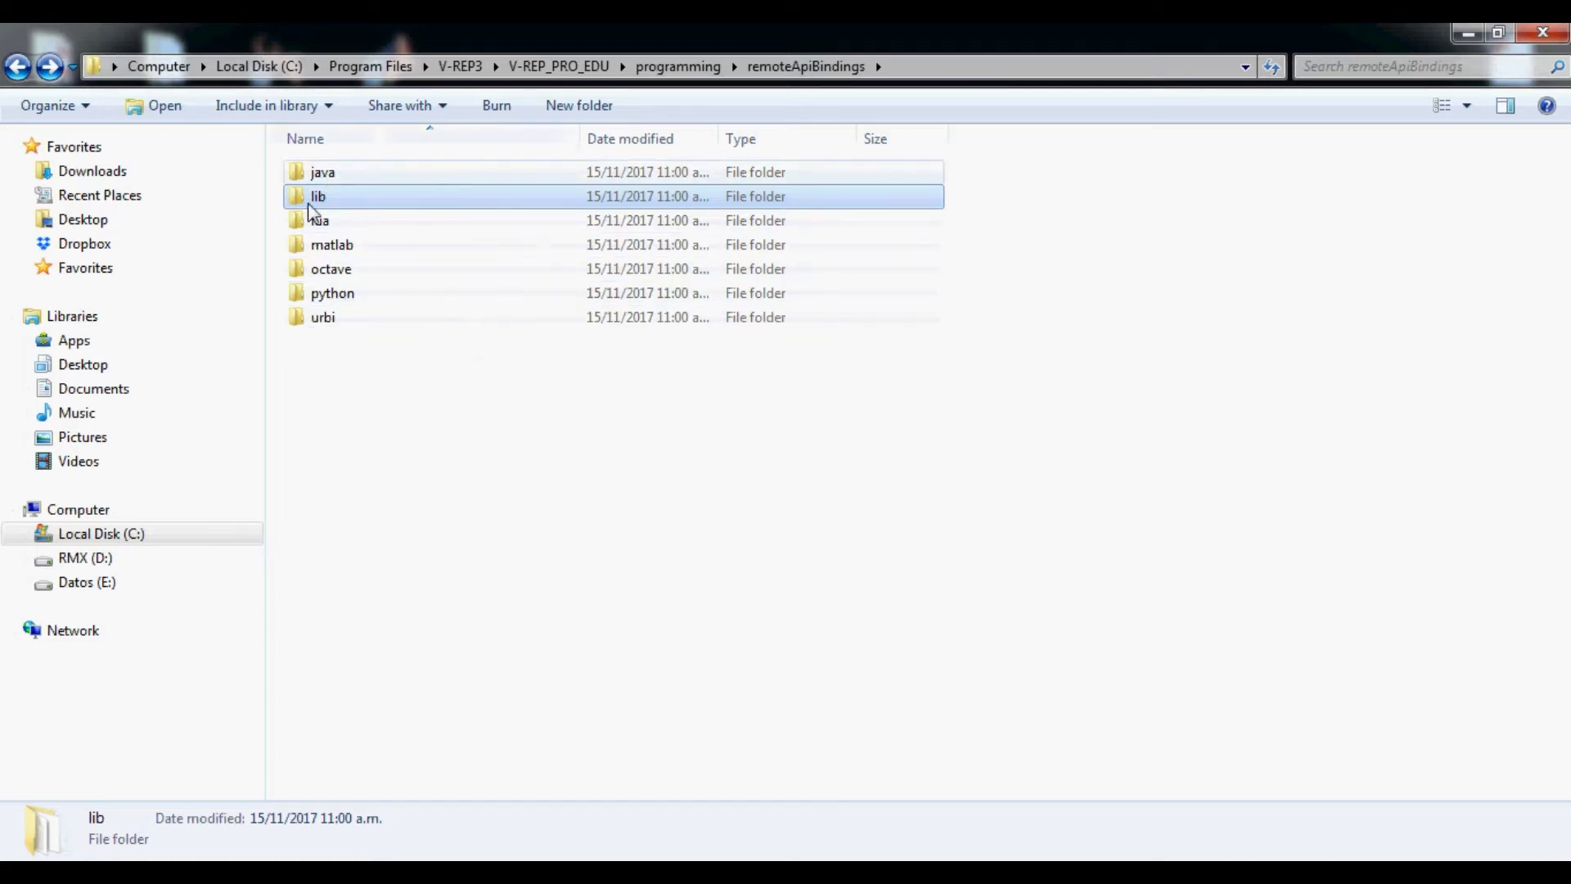
double_click(373, 253)
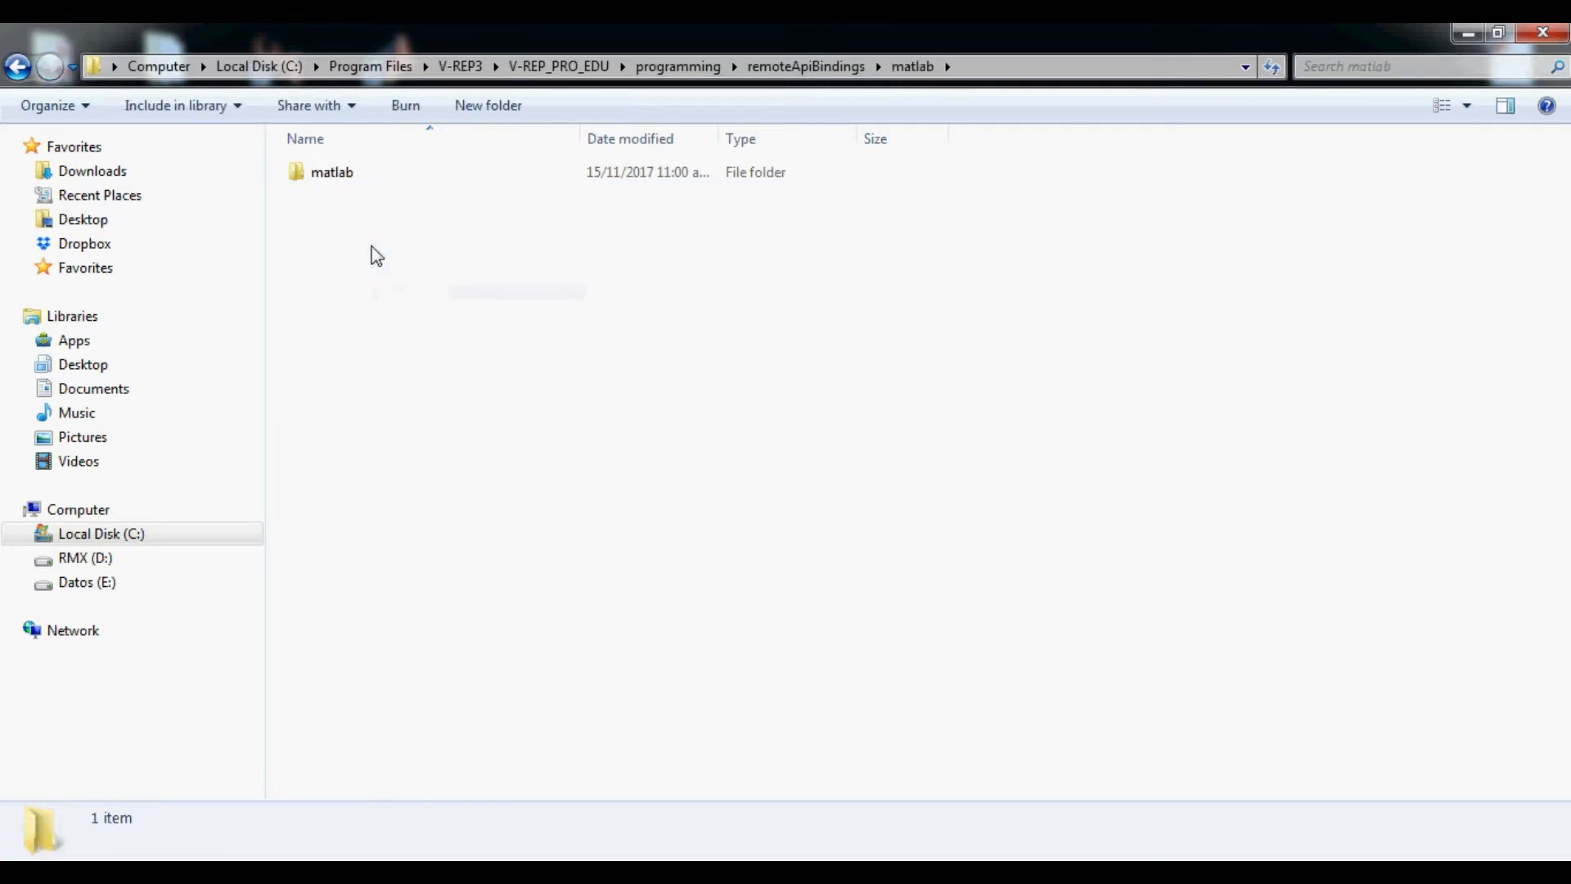
double_click(367, 175)
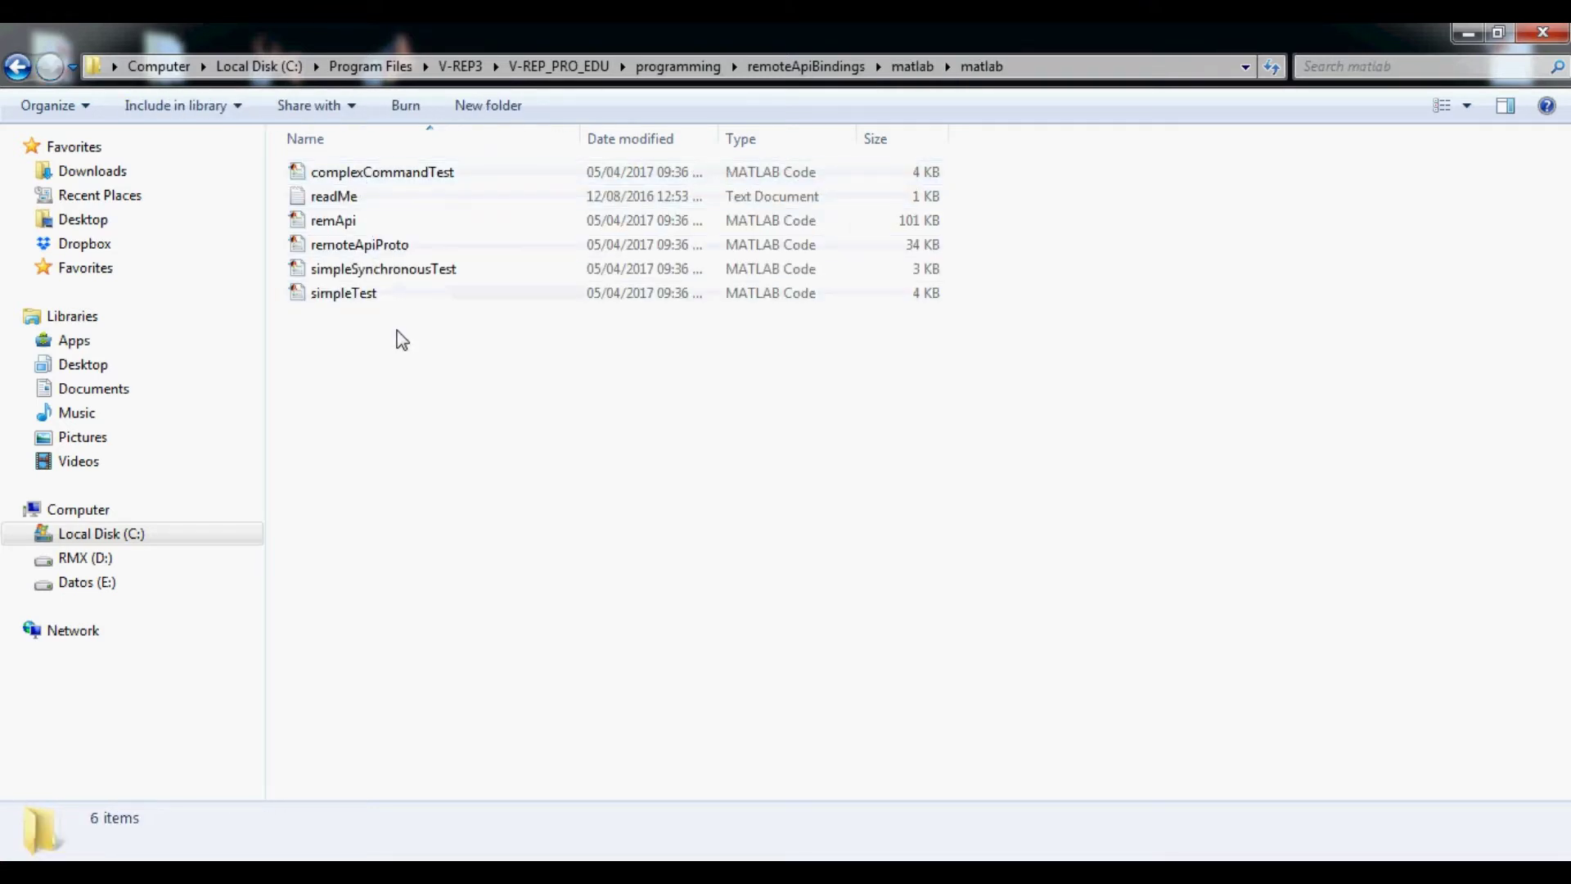
Step: Copy the MATLAB files simpleTest, remoteApiProto and remApi into the Matlab-vrep folder on the desktop
left_click(359, 303)
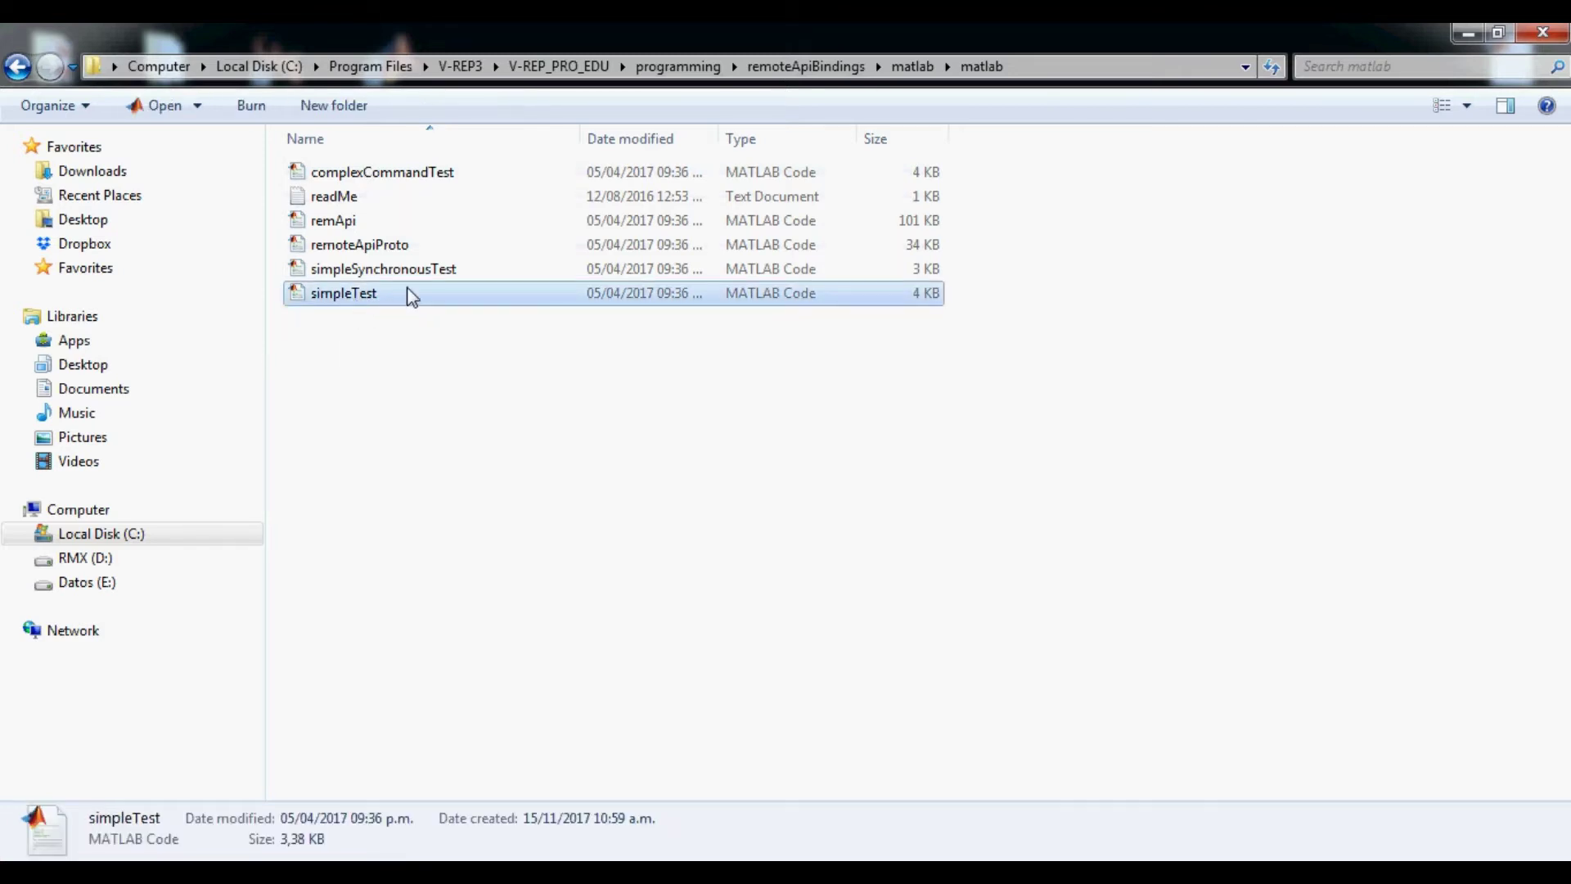
left_click(380, 246, "ctrl")
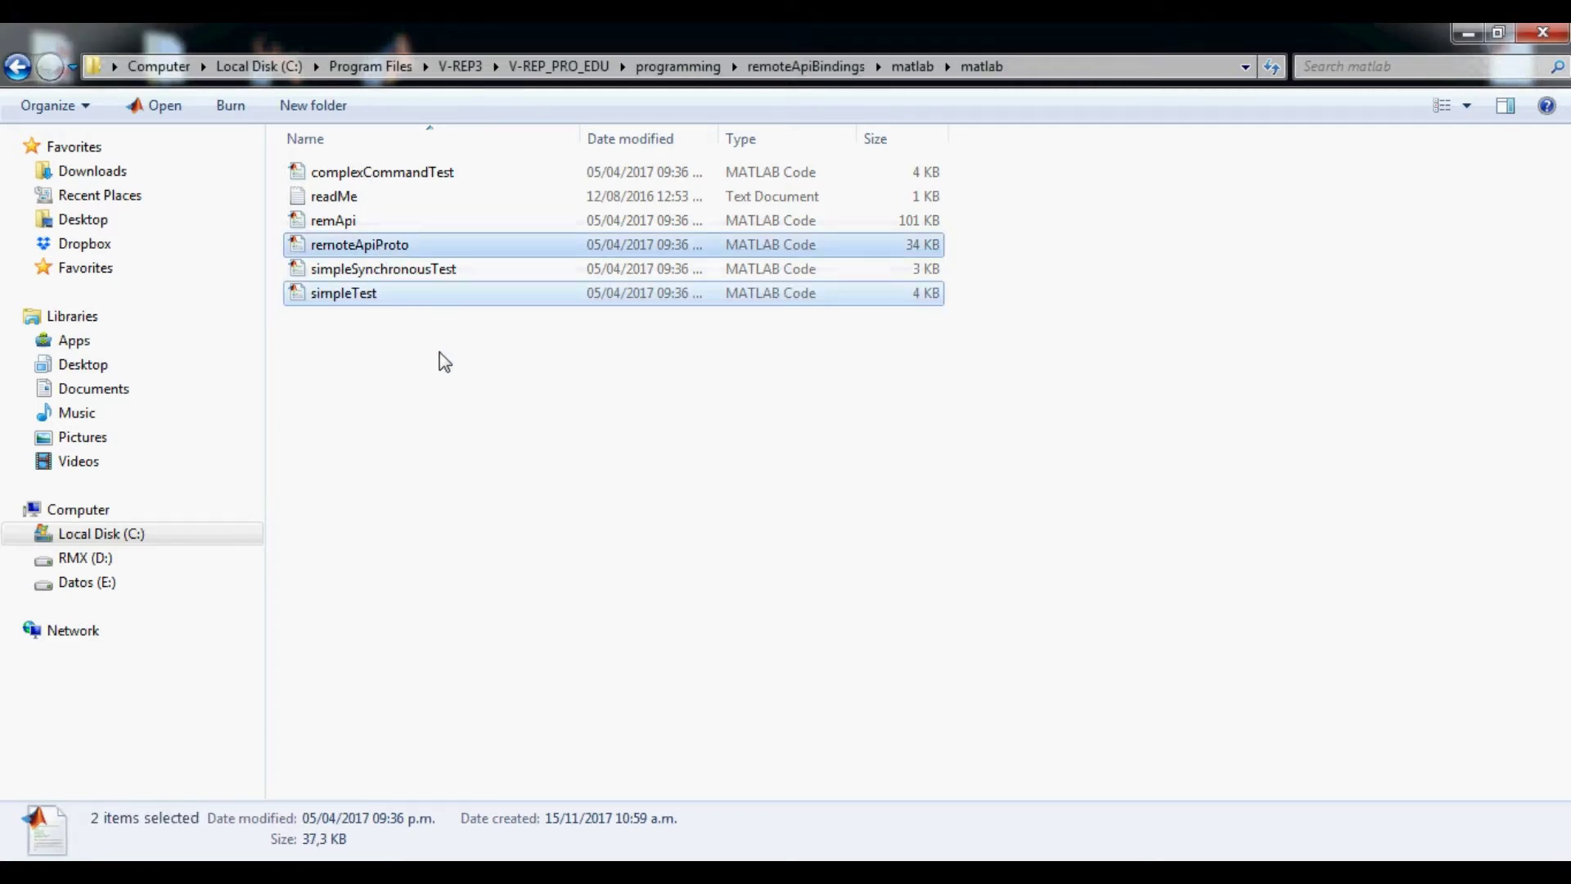
left_click(348, 223, "ctrl")
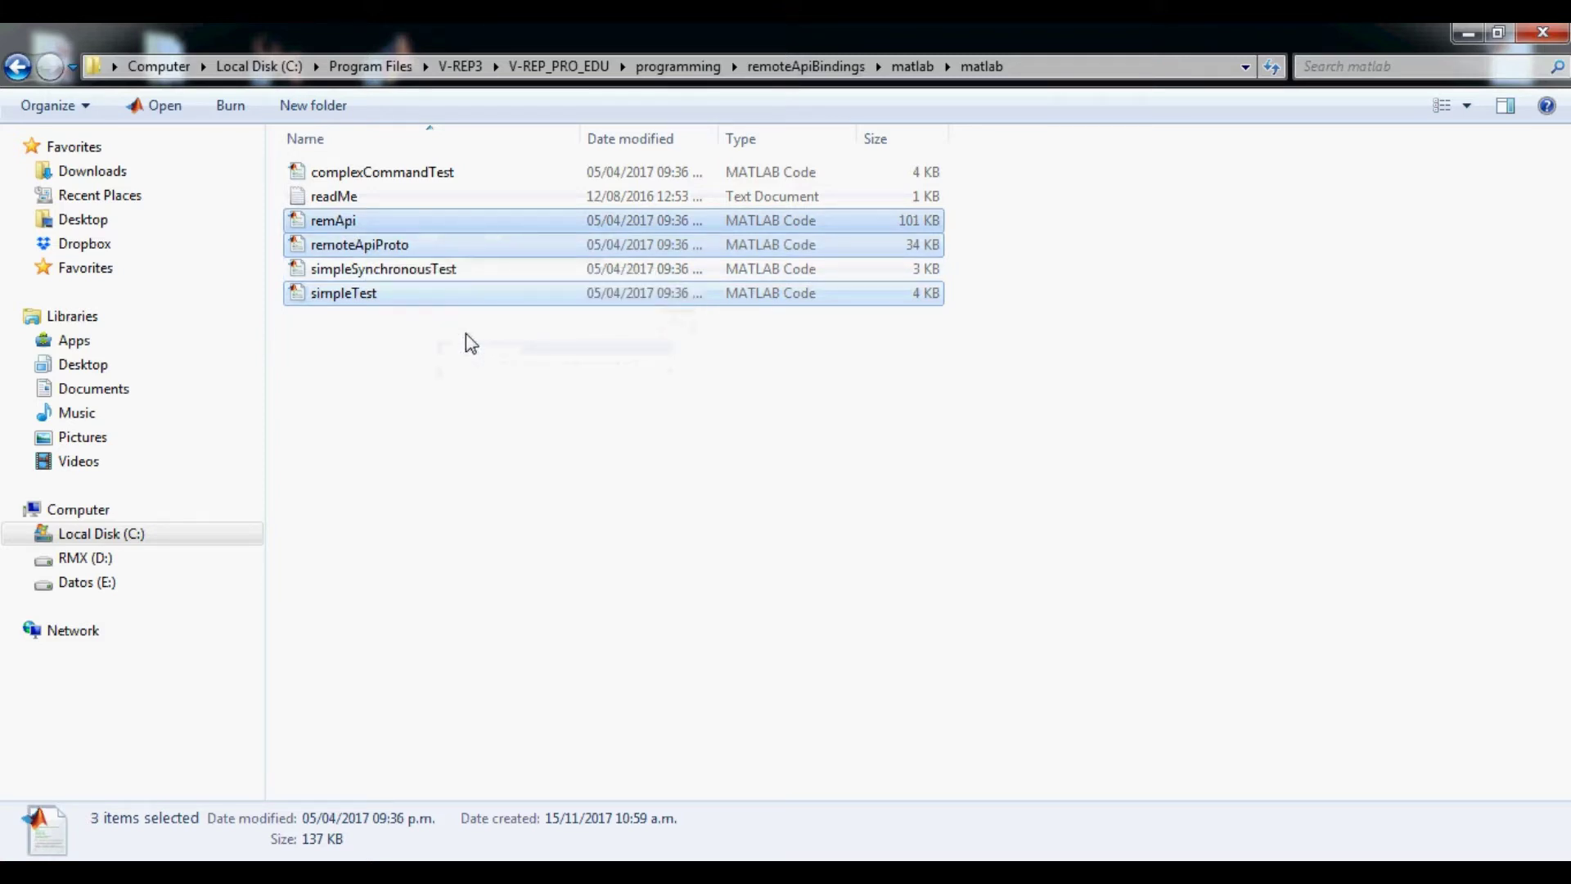
left_click(1468, 33)
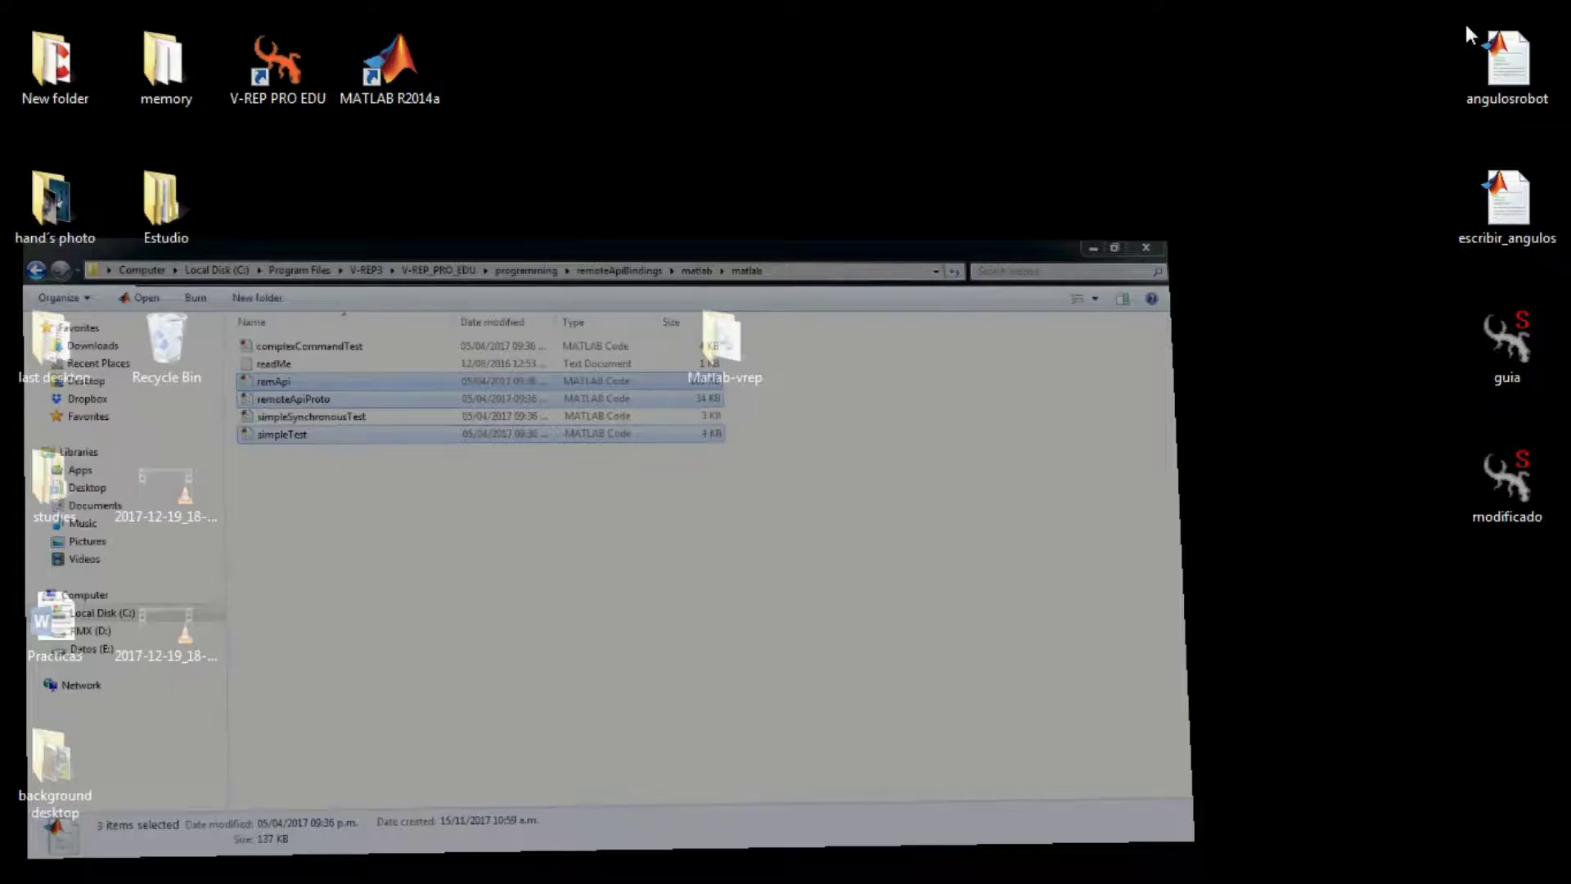
double_click(717, 342)
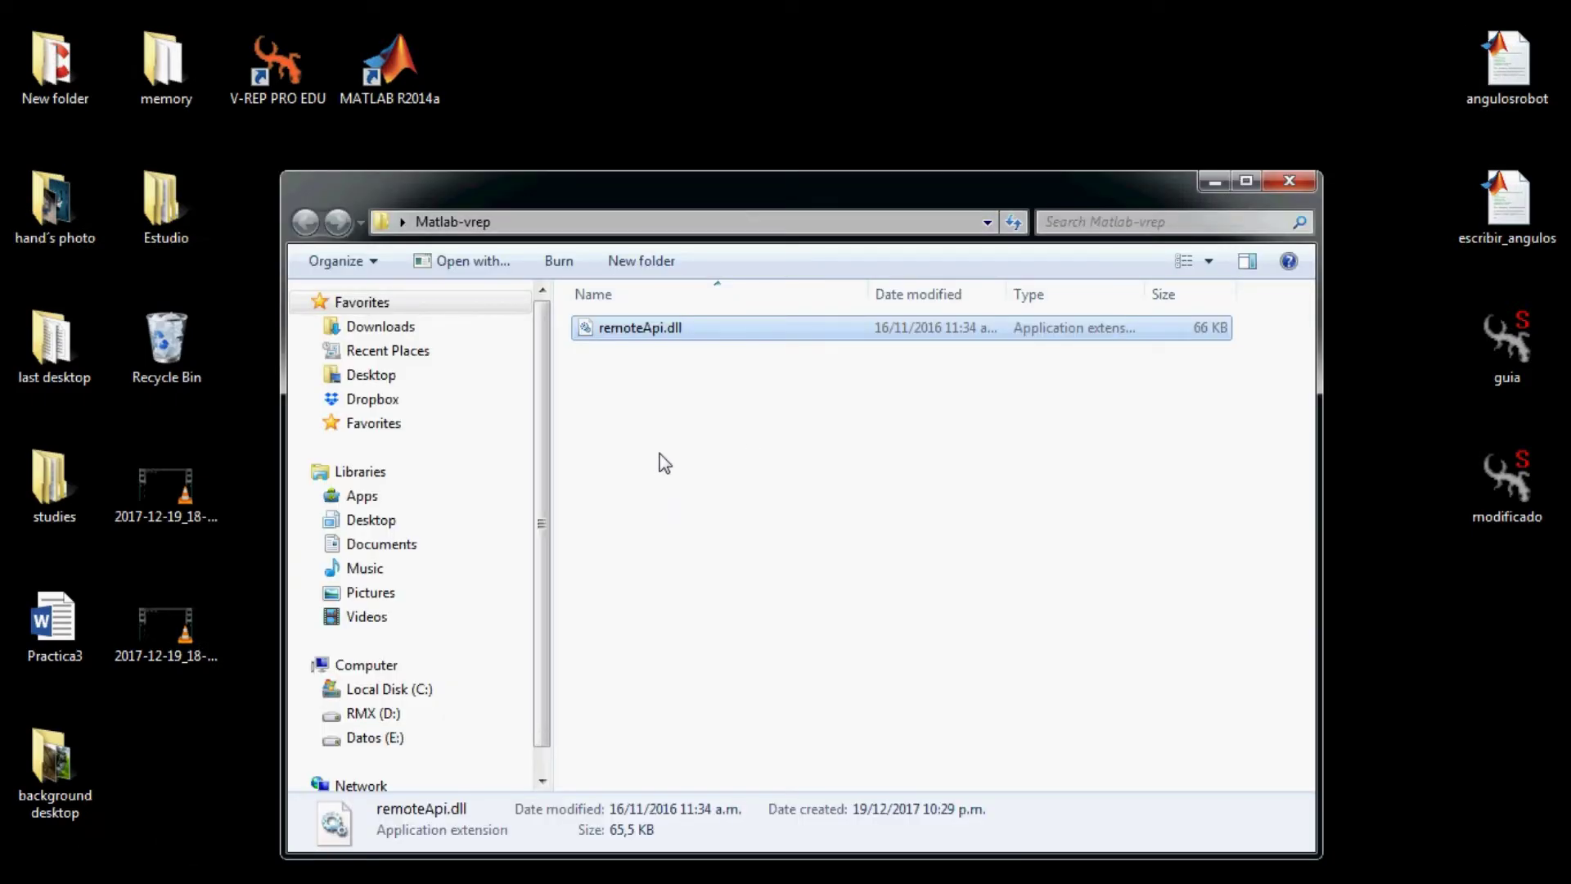
key("ctrl+v")
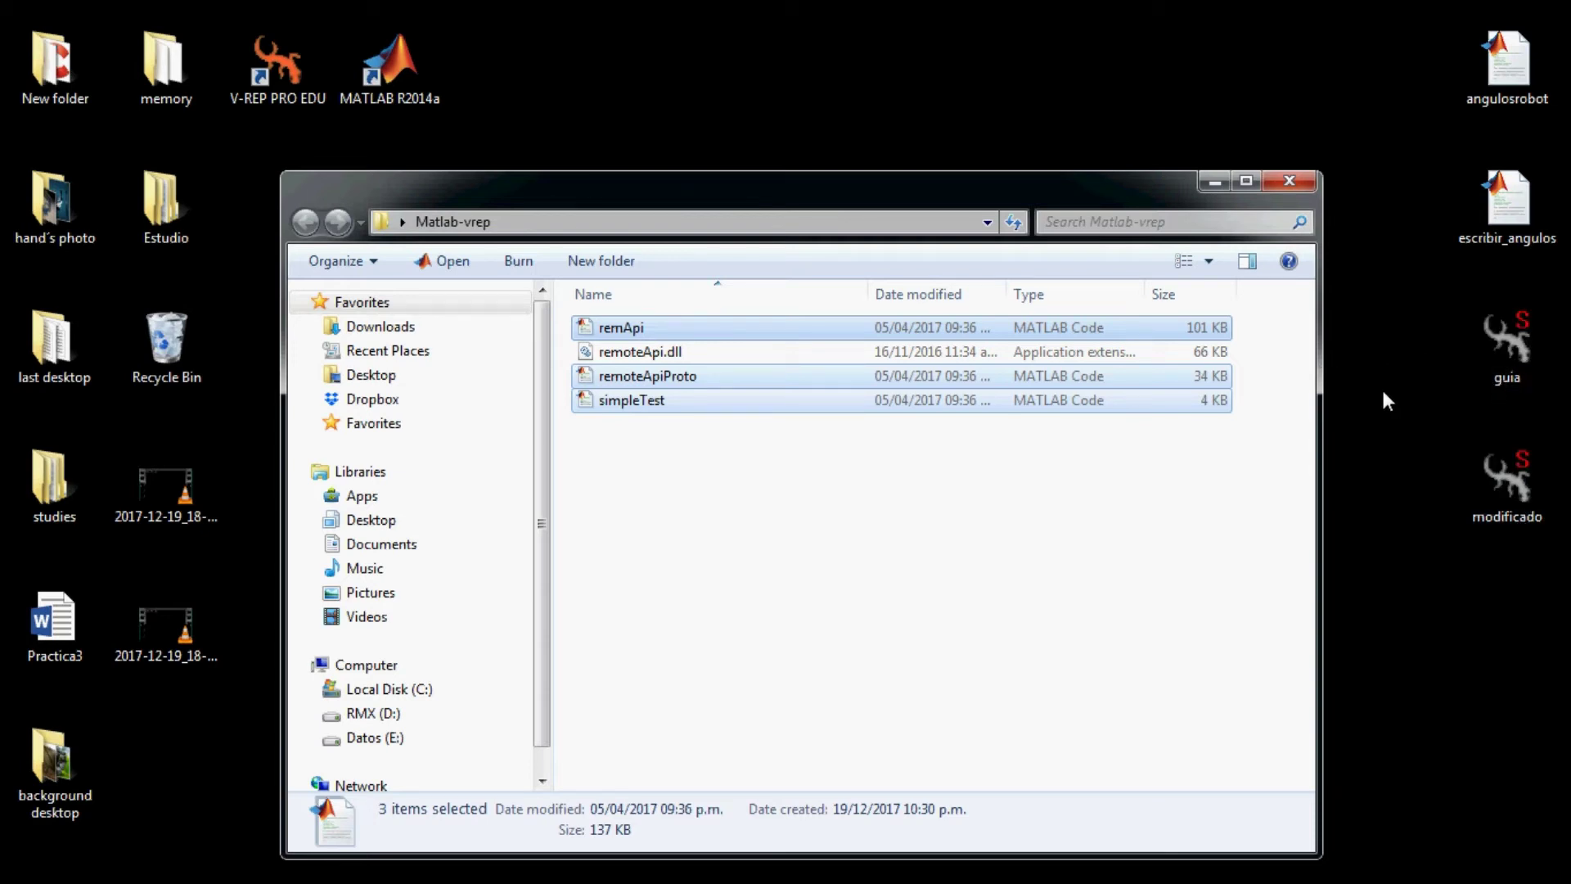
Step: Move the modificado scene from the desktop into the Matlab-vrep folder, and open the guia scene in V-REP
left_click_drag(1513, 491, 845, 523)
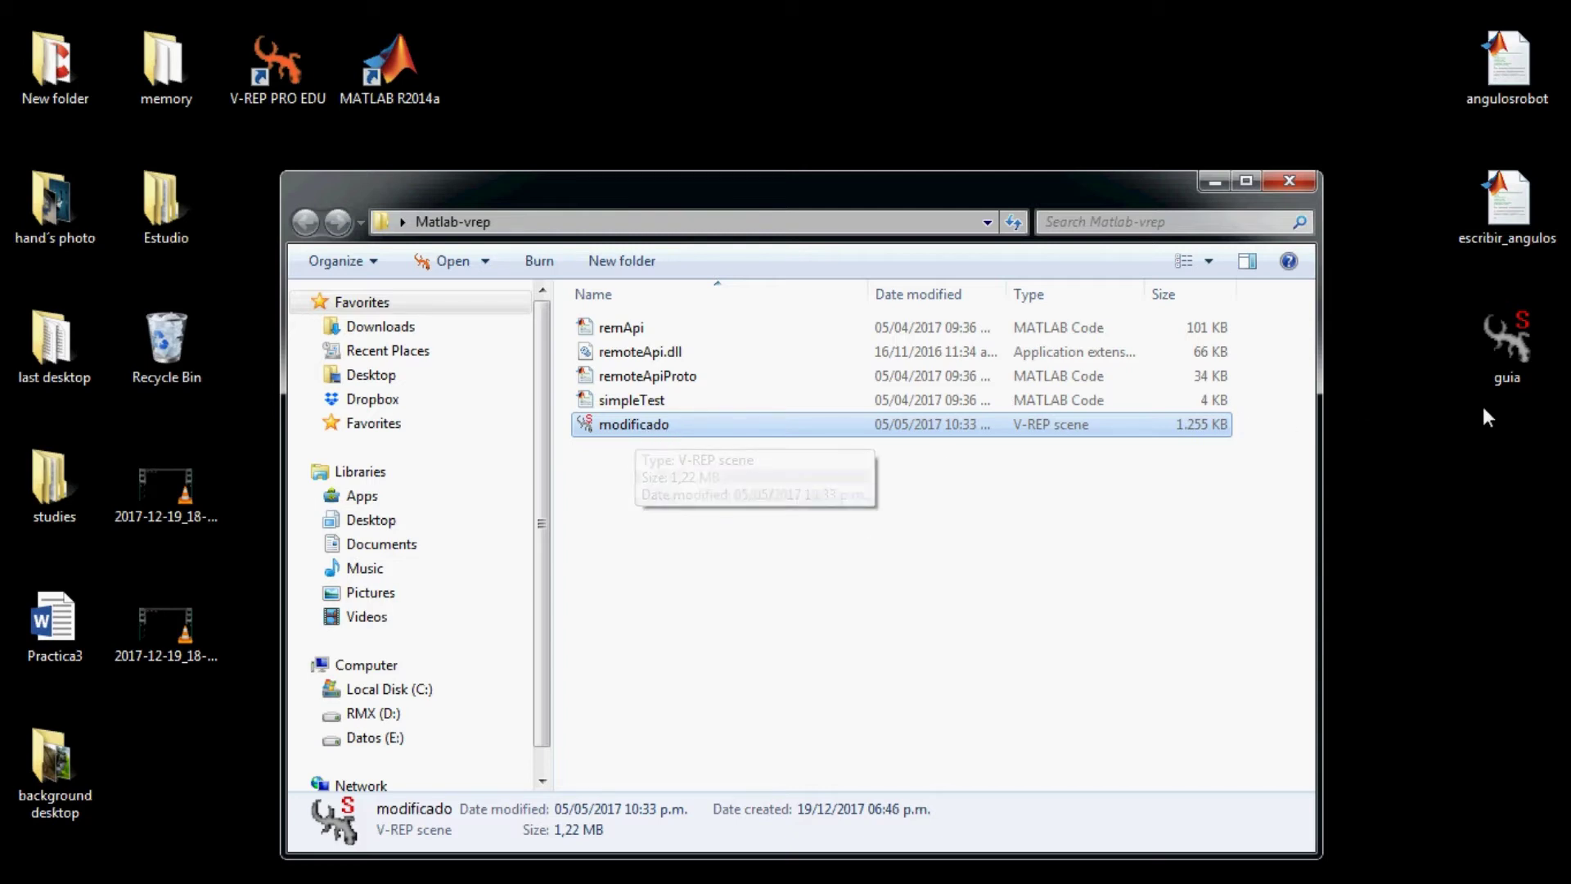
left_click(1517, 347)
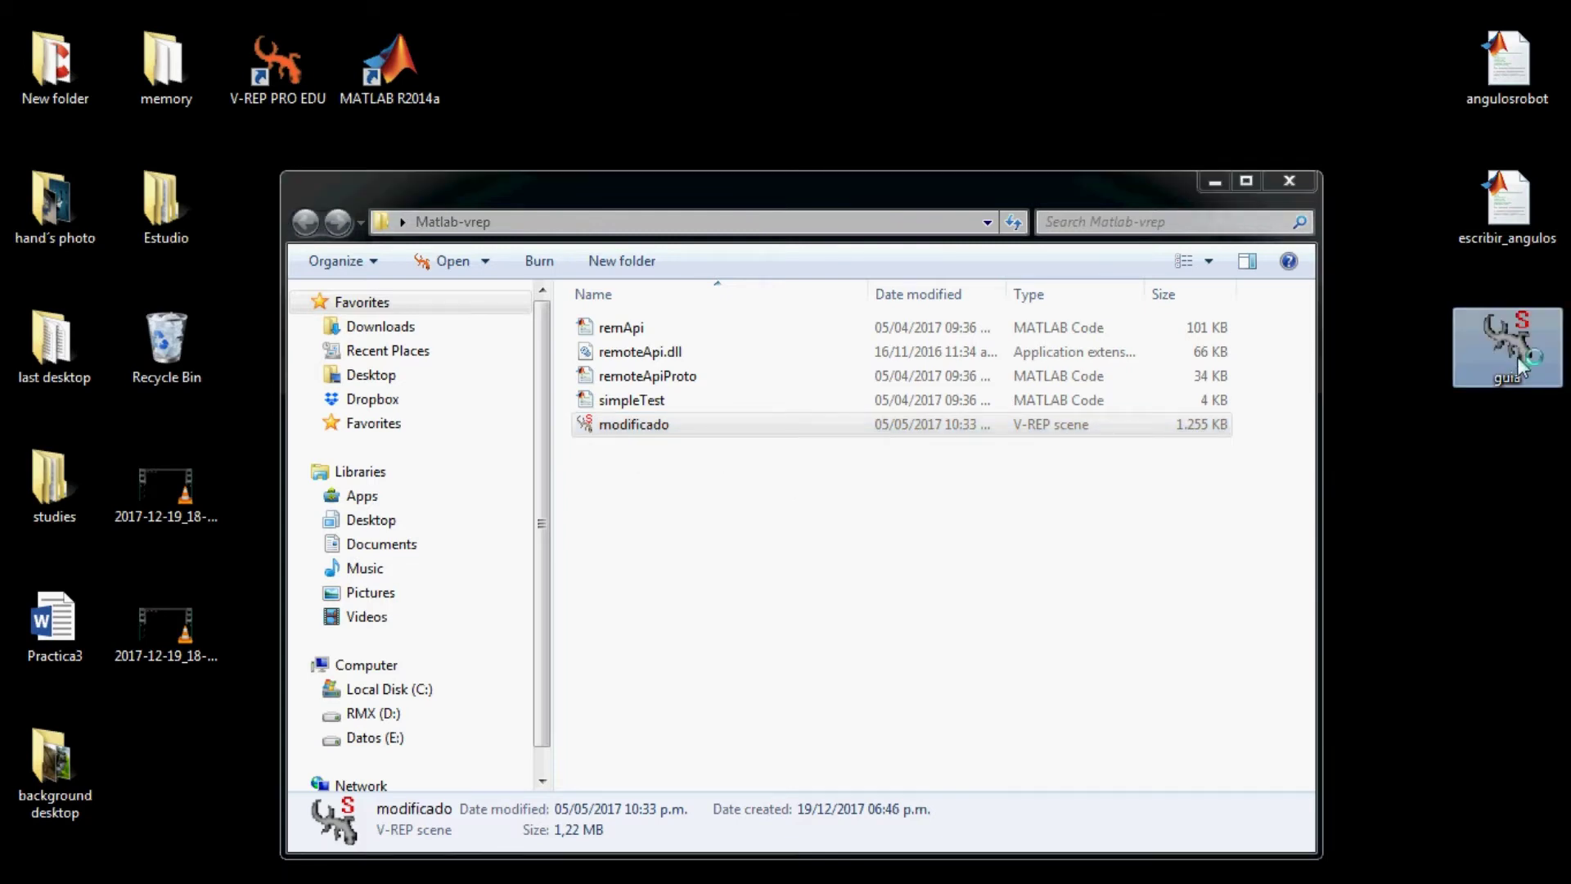
double_click(1484, 351)
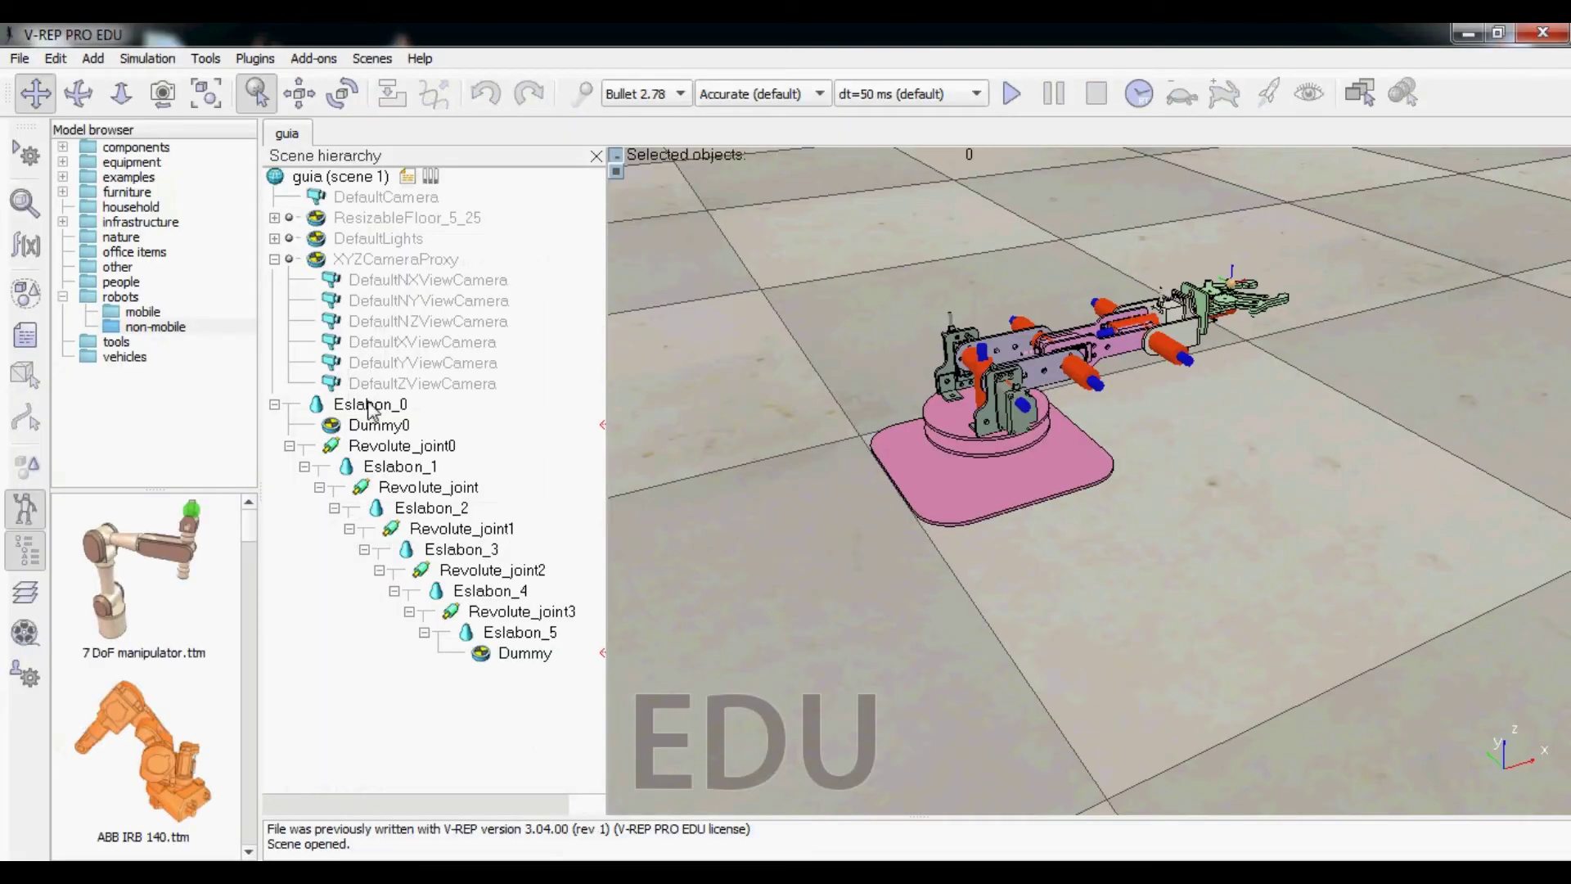
Step: Minimize the guia scene and open the modificado scene from the Matlab-vrep folder, dismissing the auto-saved scene recovery
left_click(1467, 33)
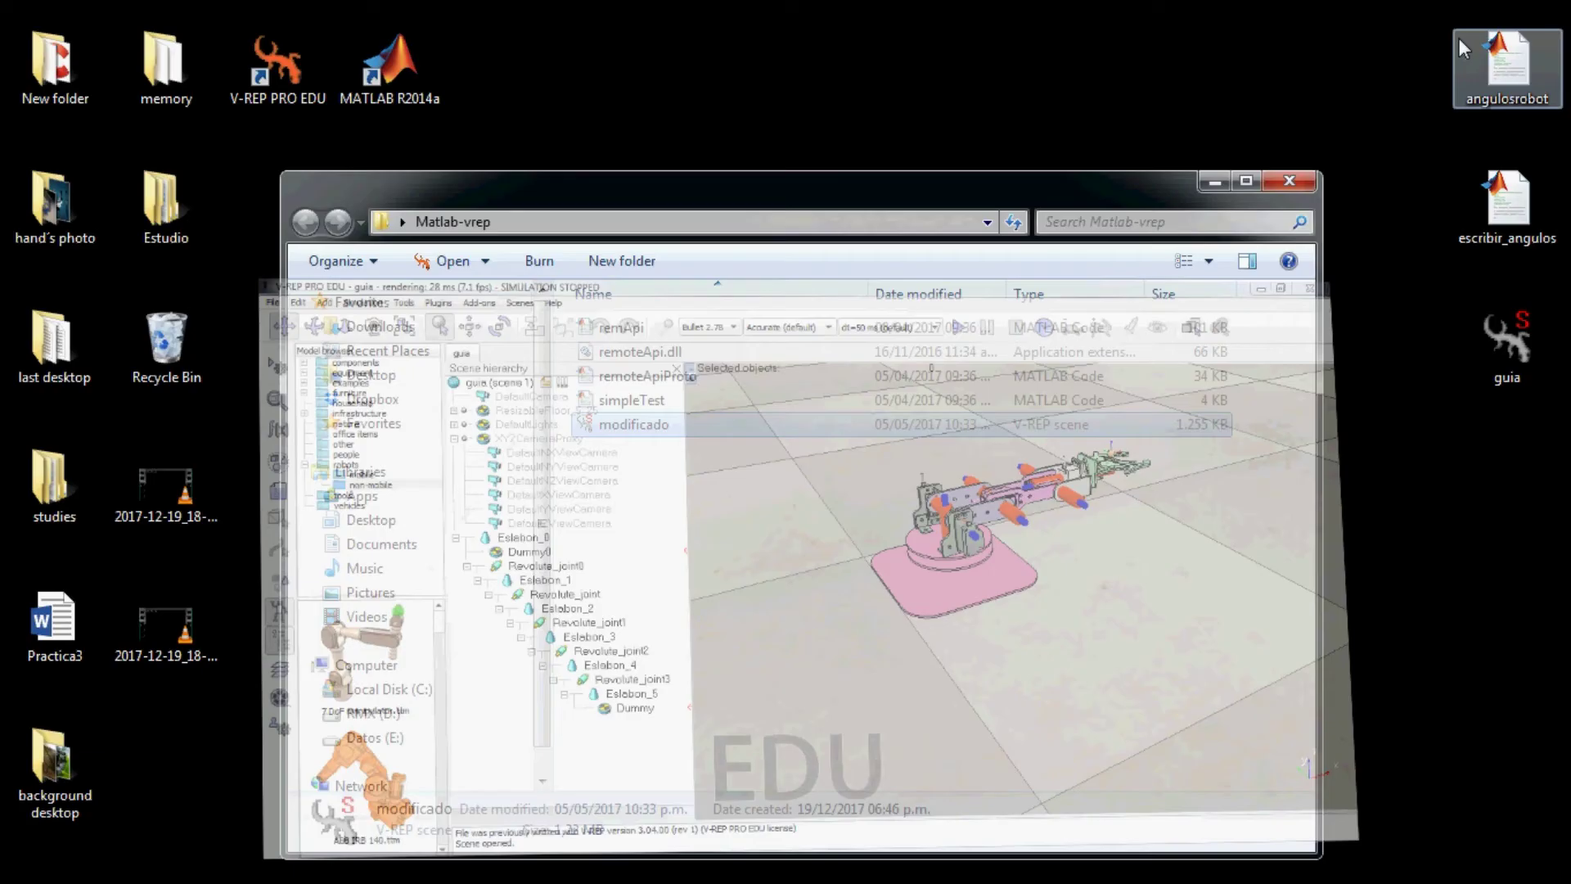
double_click(612, 434)
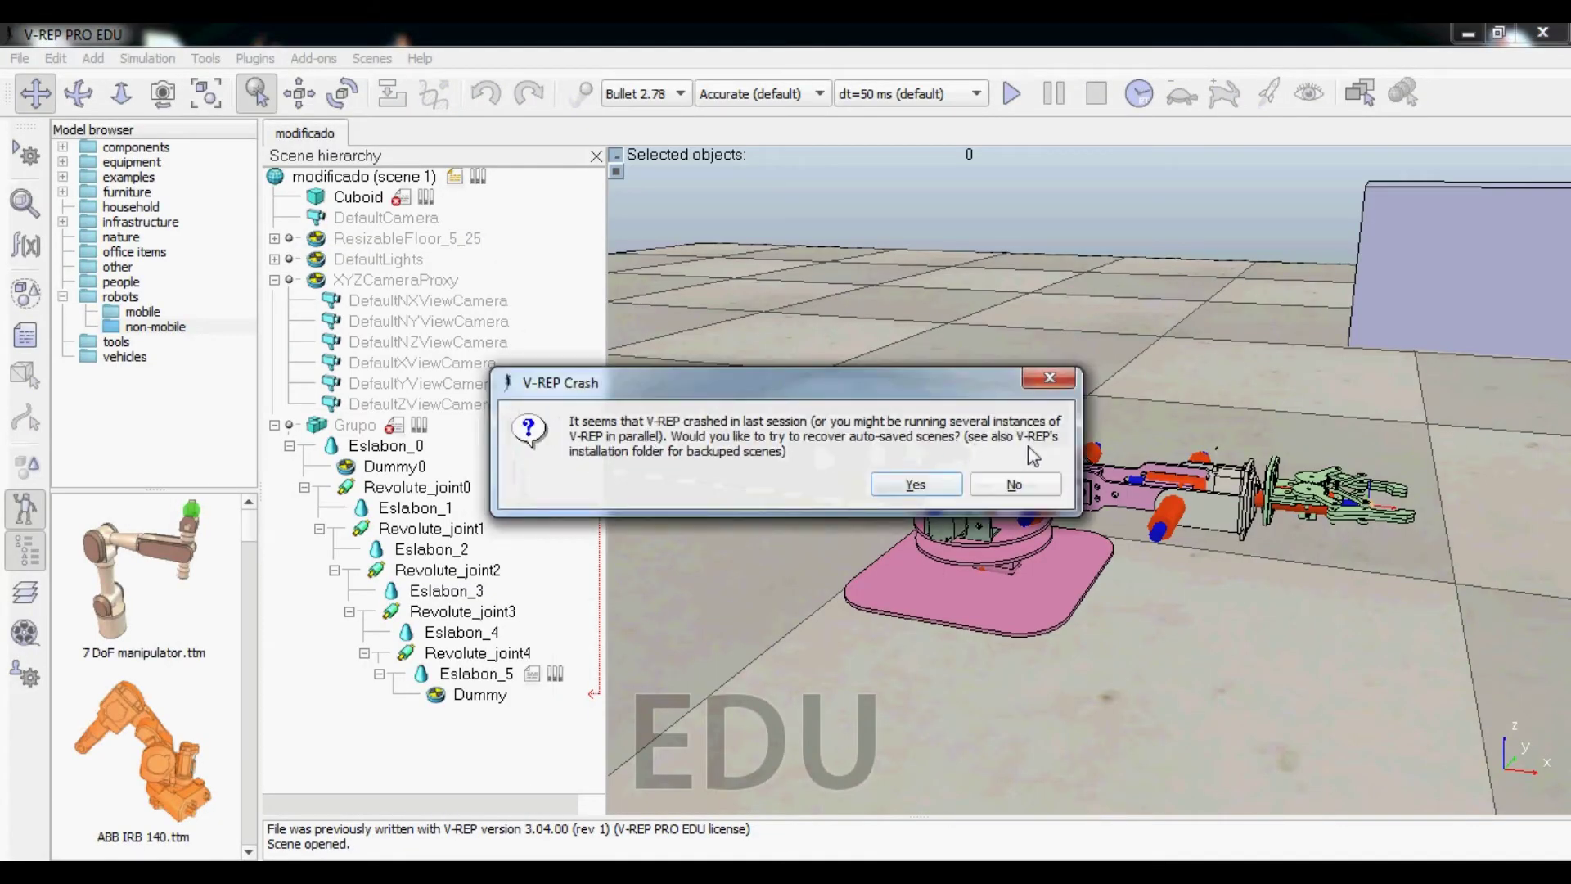
left_click(1048, 378)
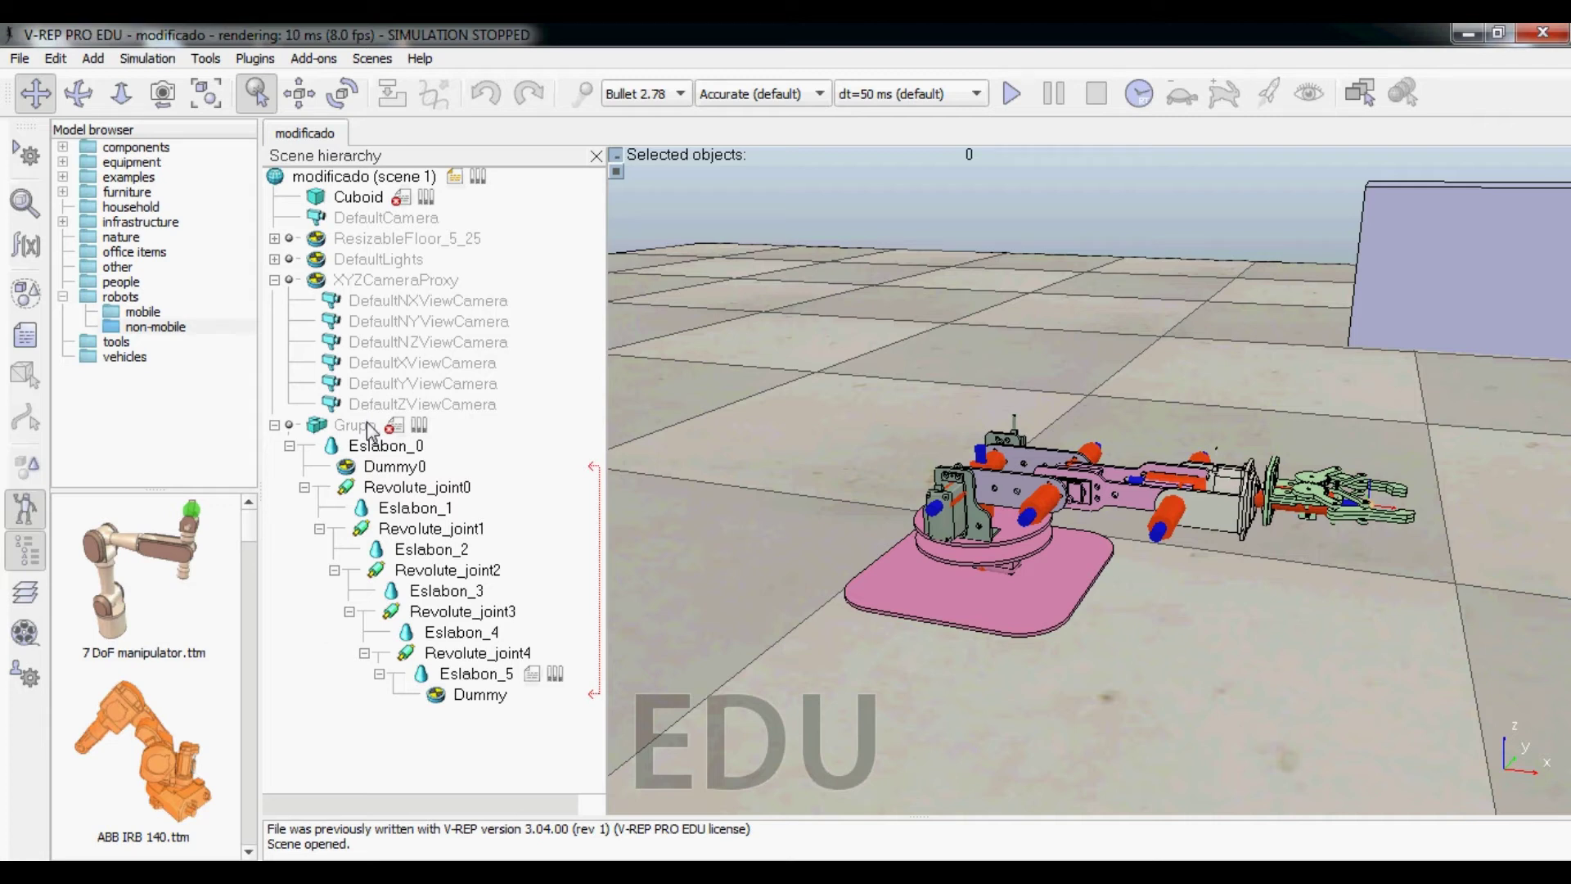
Step: Select Grupo in the scene hierarchy, and move the angulosrobot and escribir_angulos files from the desktop into the Matlab-vrep folder
left_click(321, 429)
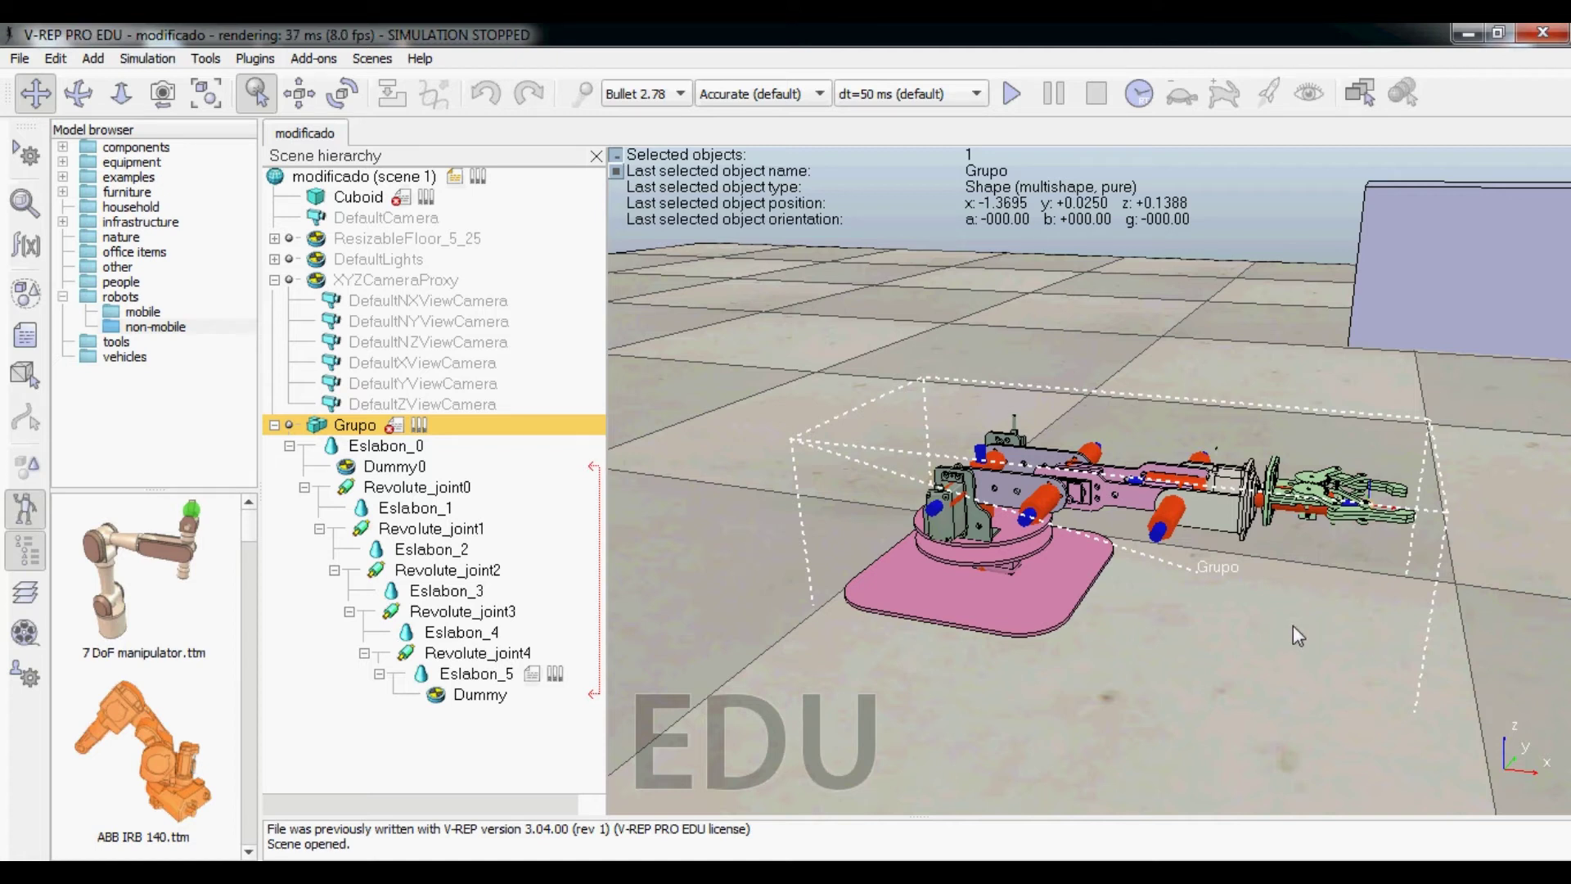
left_click(1469, 36)
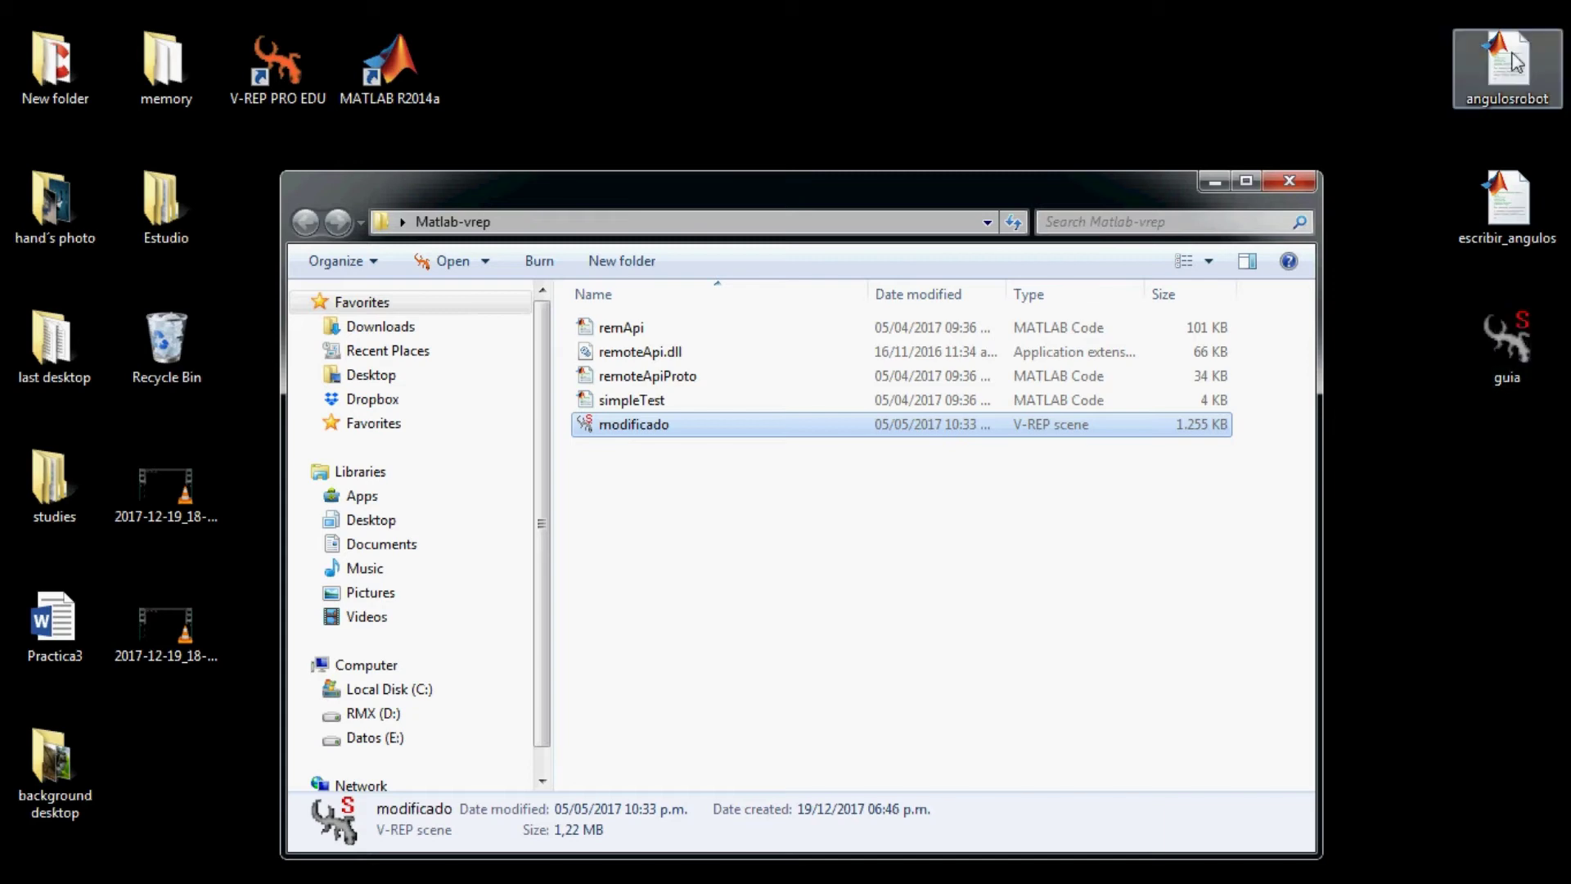
left_click_drag(1510, 67, 794, 476)
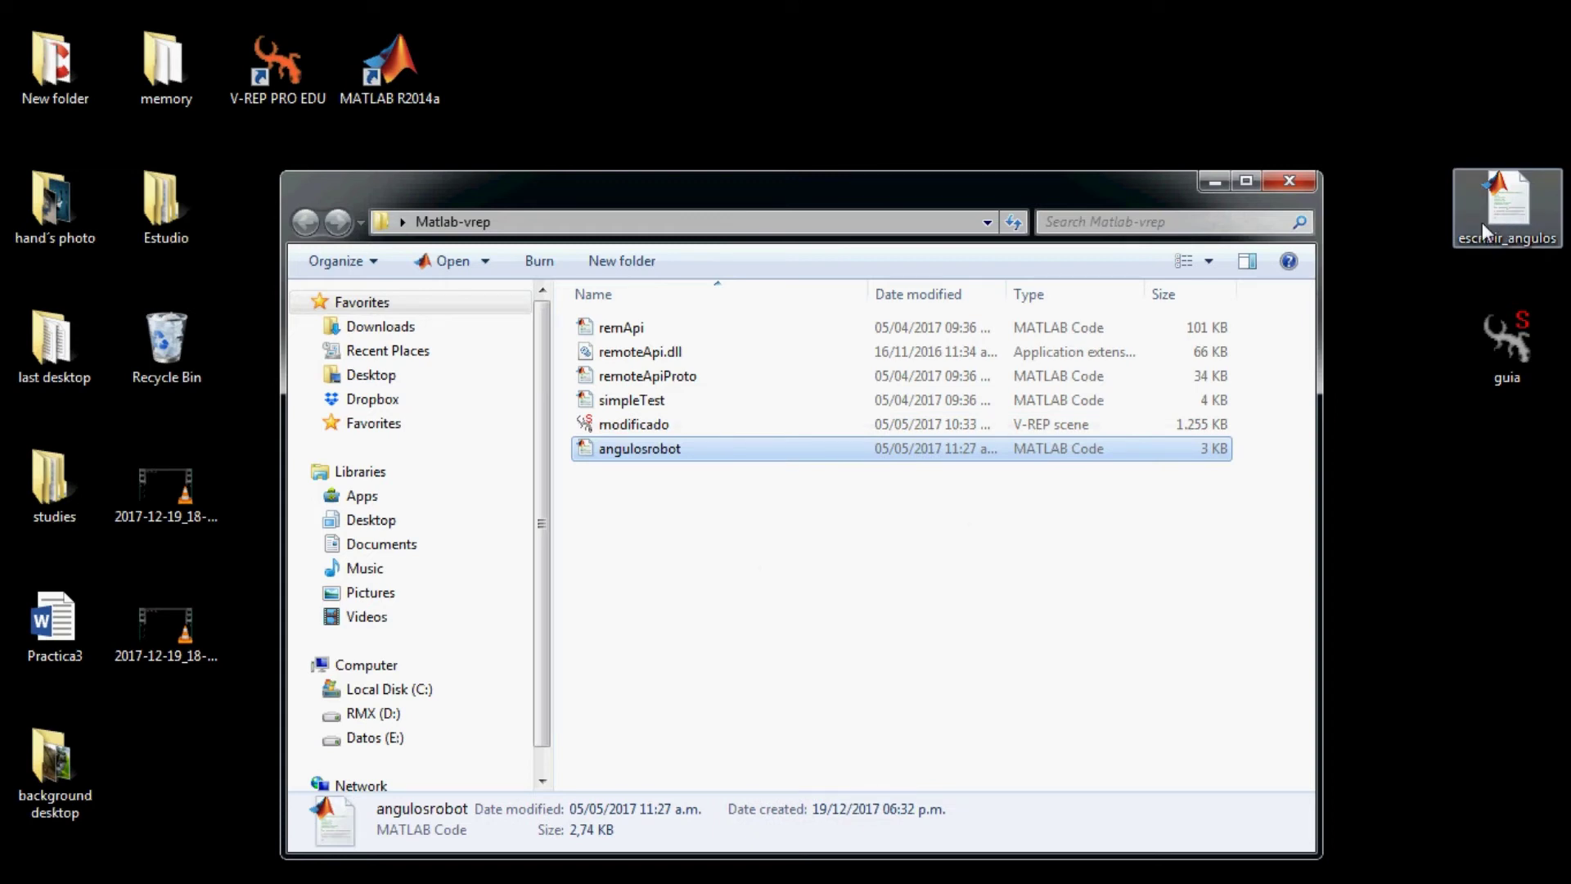
left_click_drag(1481, 222, 654, 470)
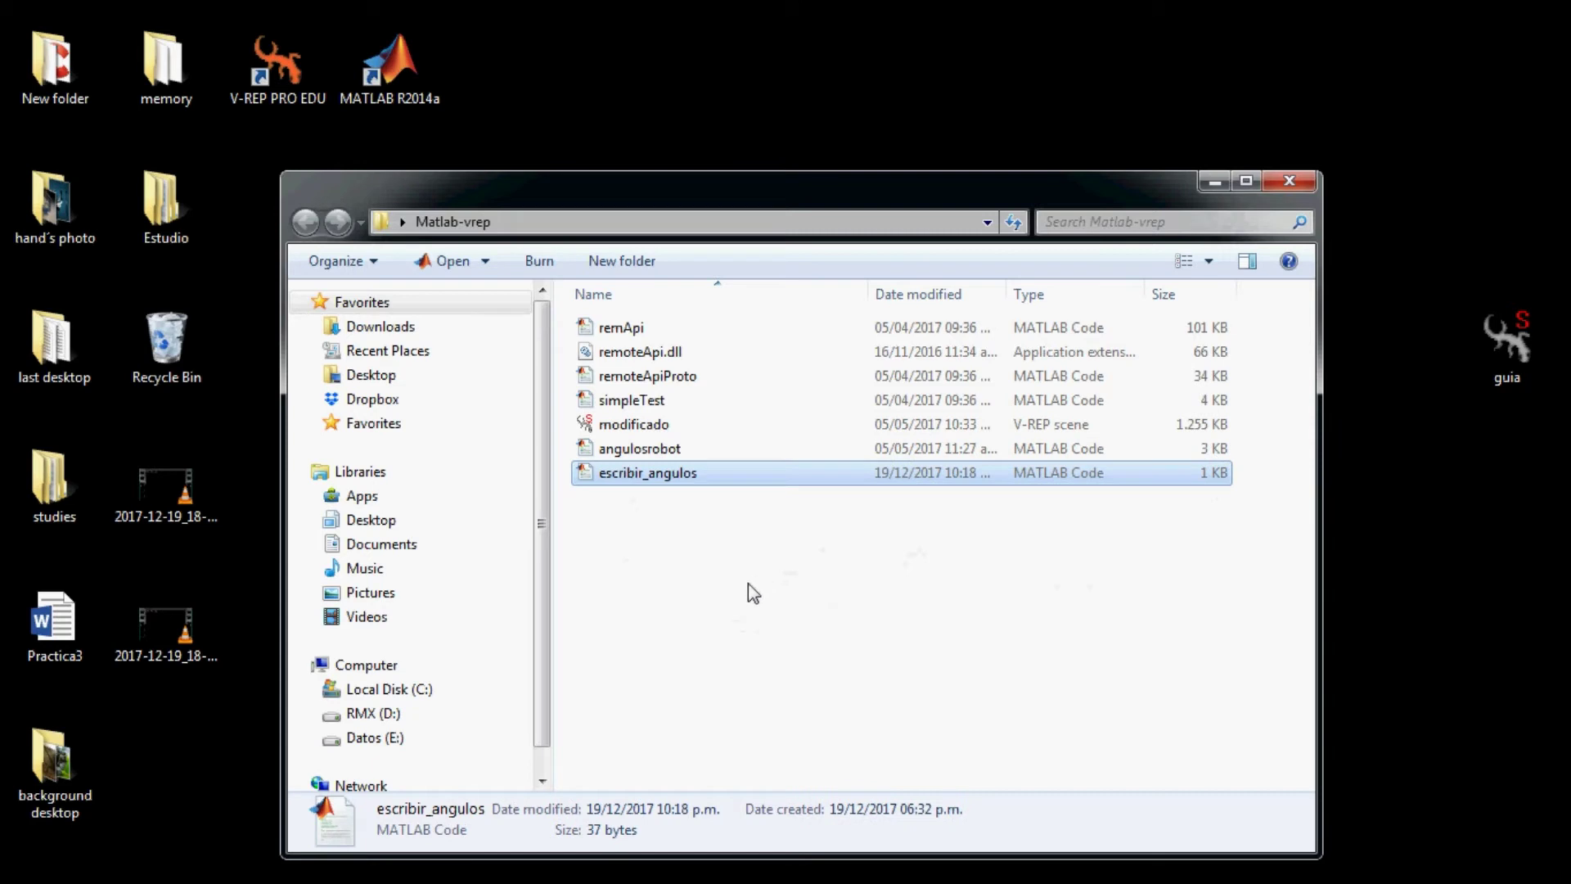
Step: Open angulosrobot from the Matlab-vrep folder in MATLAB to review its code, and switch to the escribir_angulos script
left_click(670, 452)
double_click(670, 452)
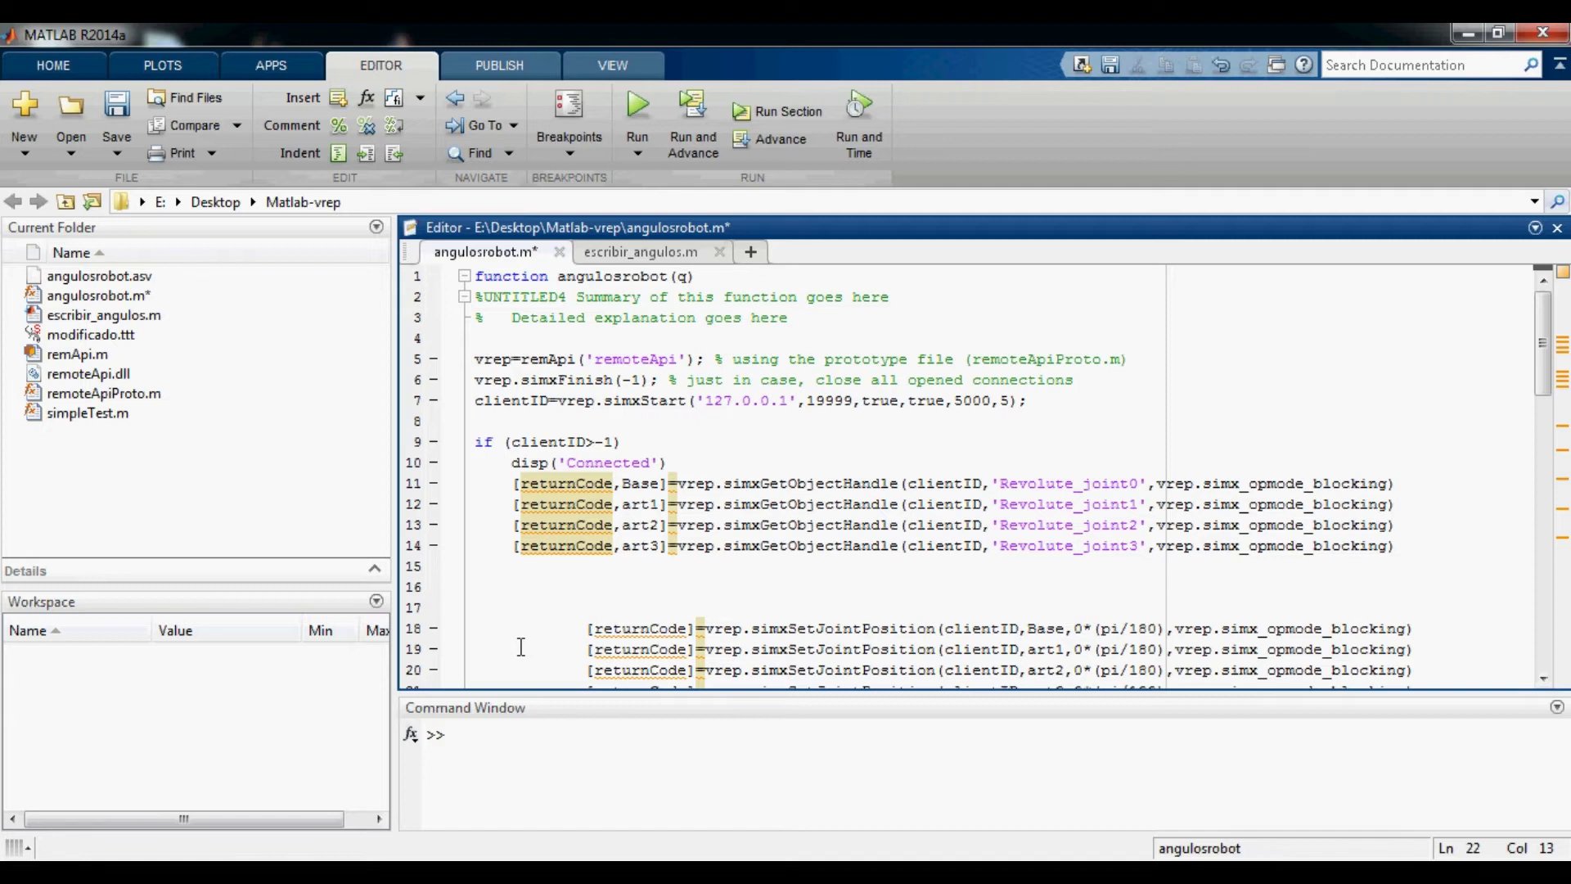
mouse_move(596, 550)
left_click(650, 254)
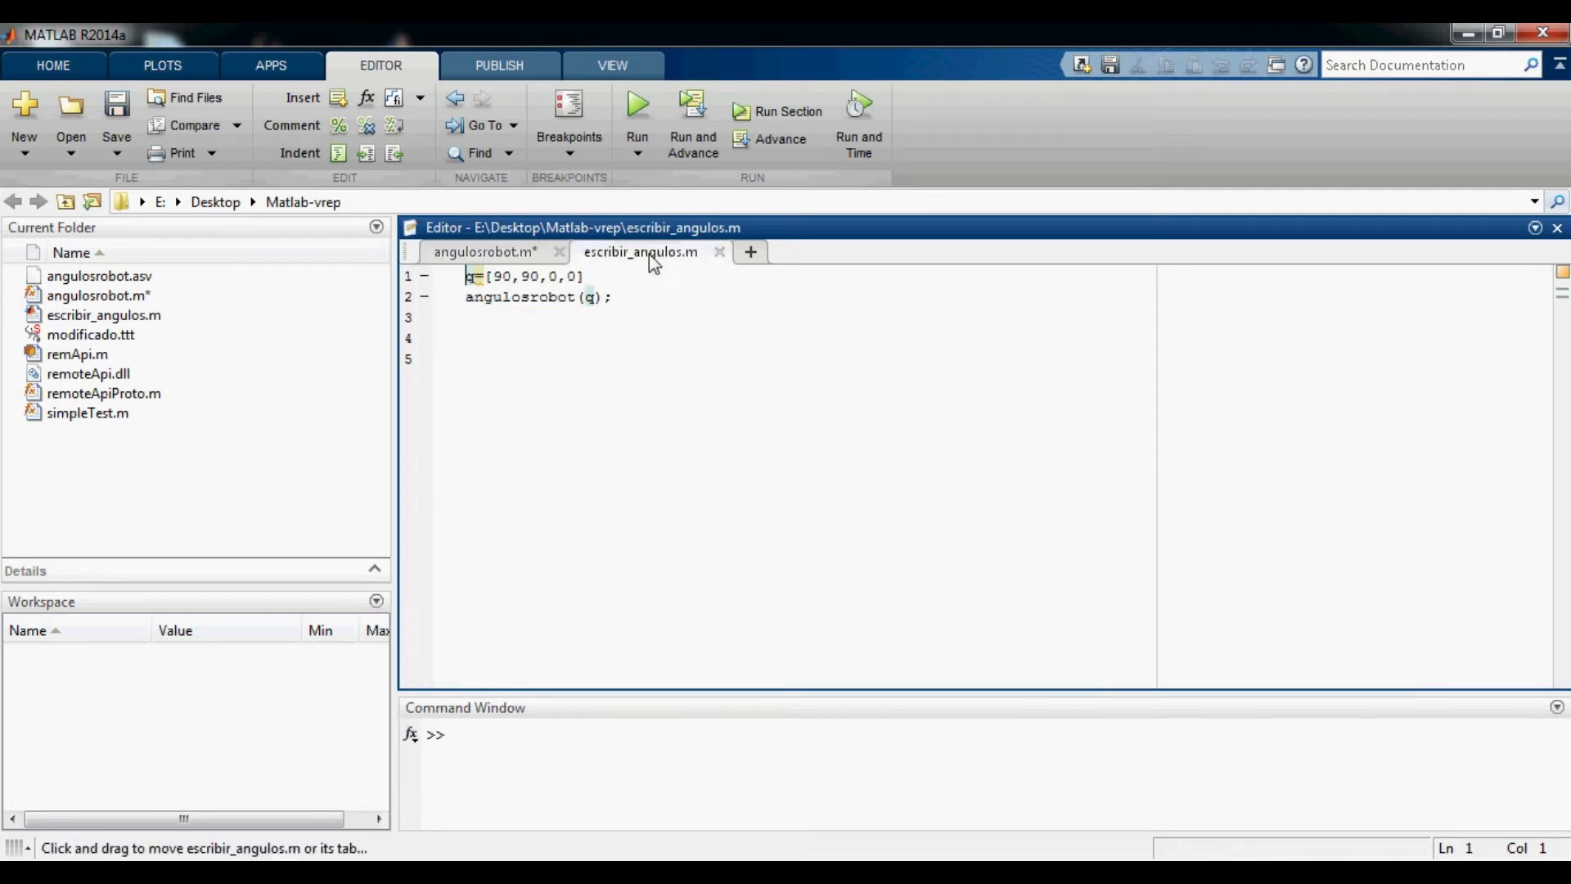